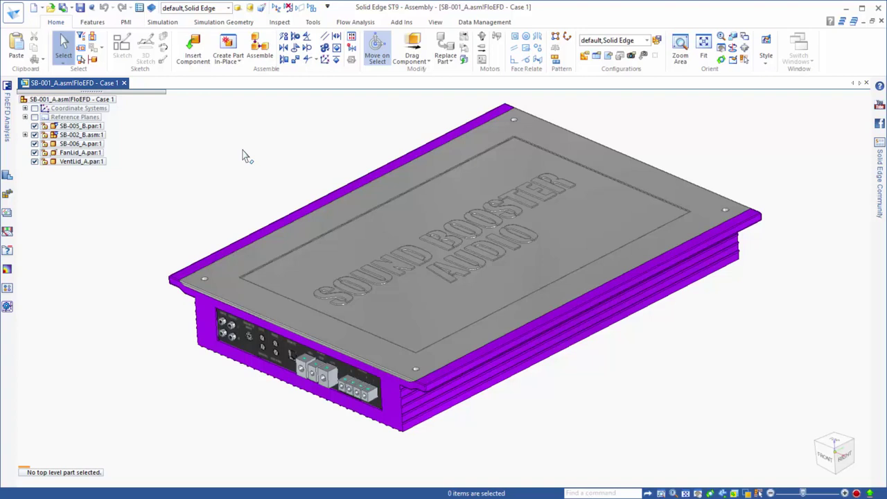
Dock the FloEFD analysis projects panel and hide lid part SB-006_A to expose the circuit board.
click(356, 22)
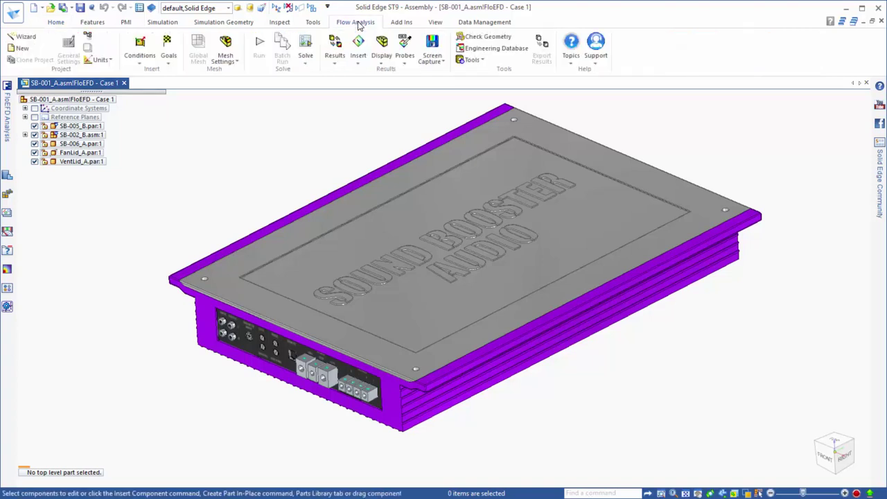
click(7, 115)
click(152, 82)
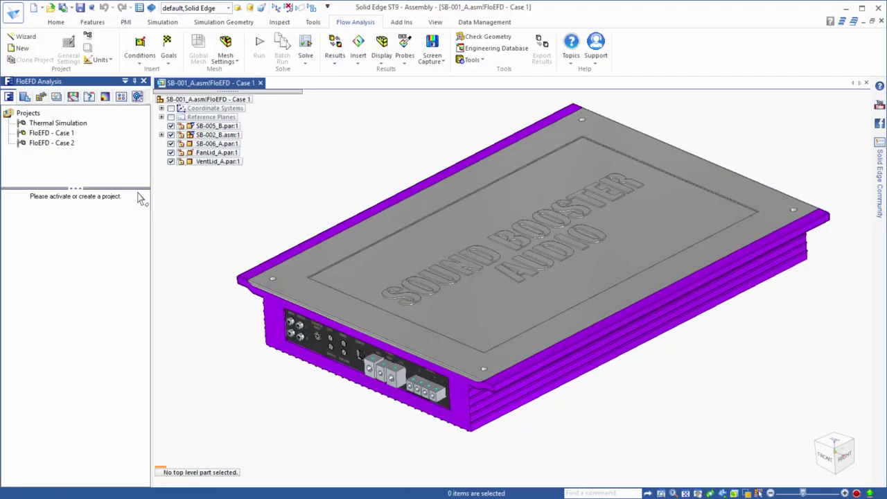
click(170, 143)
scroll(295, 231, up, 2)
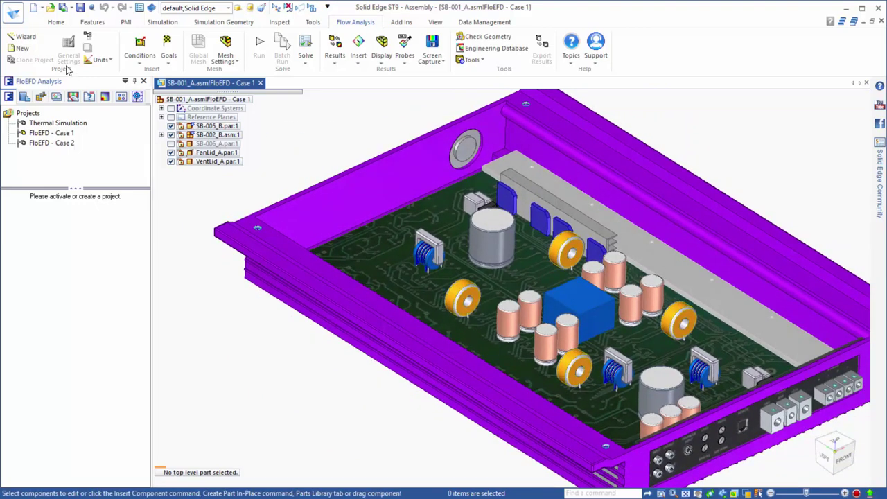
Start a new FloEFD project named Case 1 using the Electronics unit system.
click(26, 38)
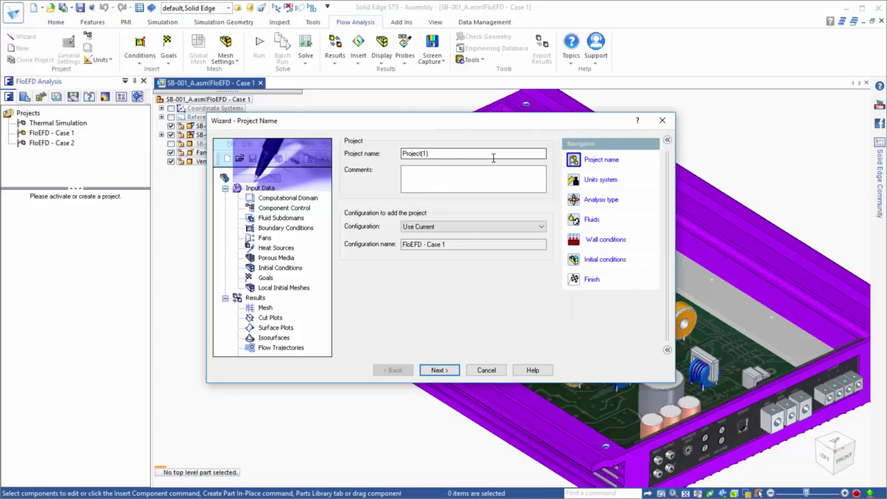
drag(428, 154, 380, 163)
text(Case 1)
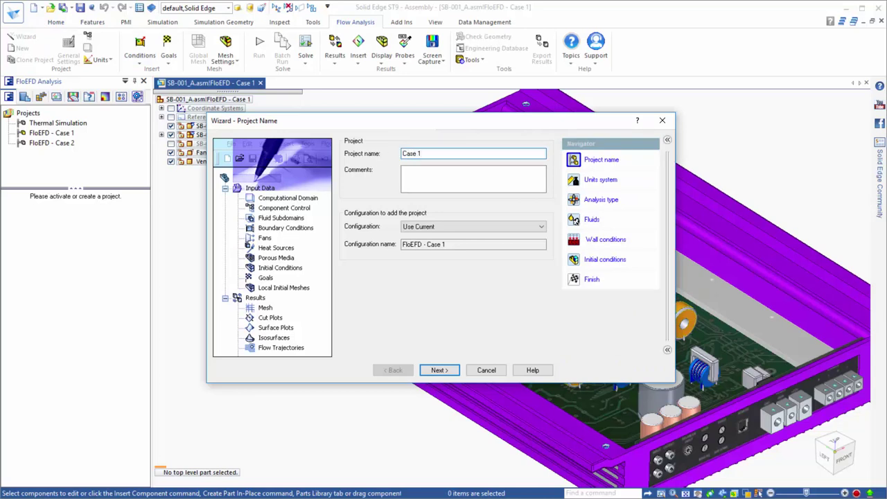
click(439, 371)
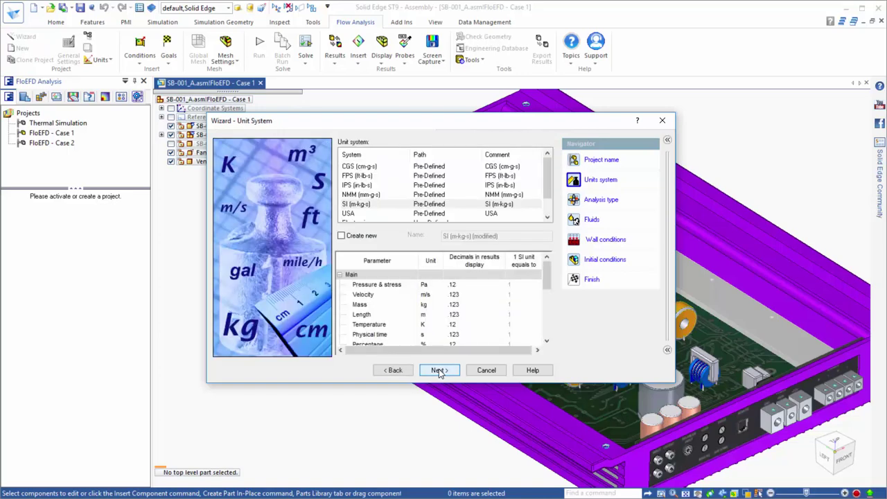
drag(548, 180, 548, 196)
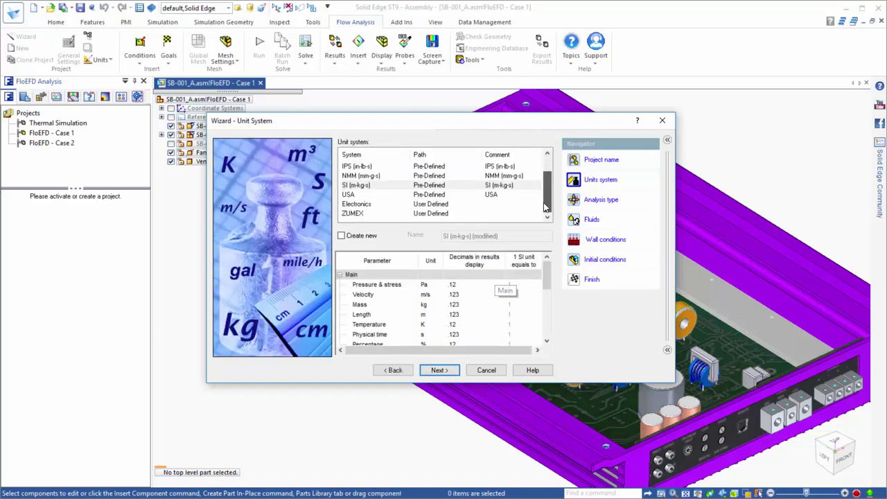
click(355, 207)
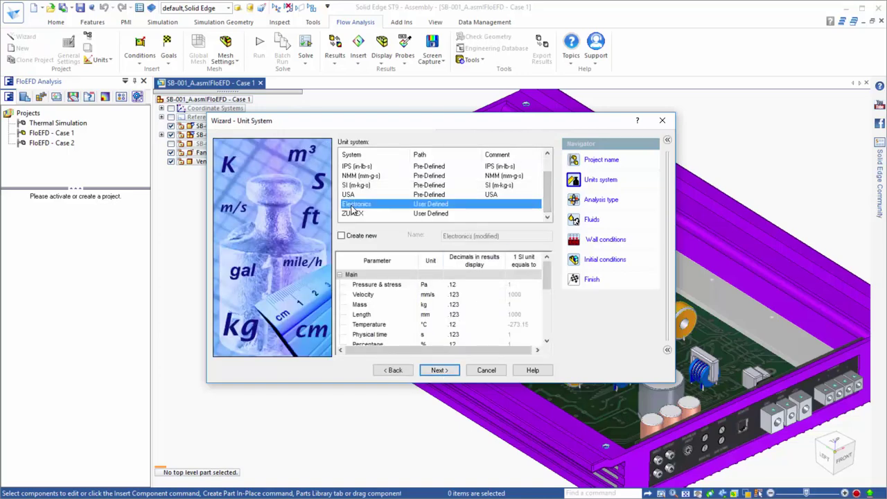
click(441, 371)
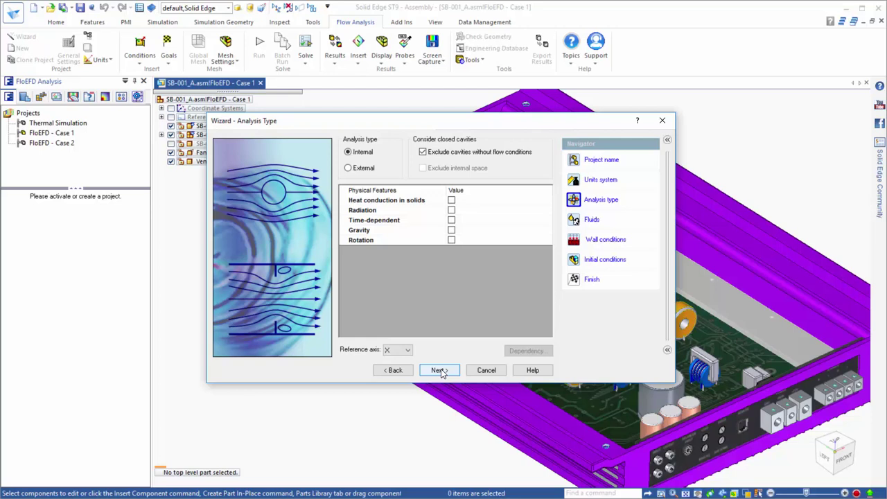
Enable heat conduction in solids, add Air as the fluid and Aluminum as the default solid.
click(451, 201)
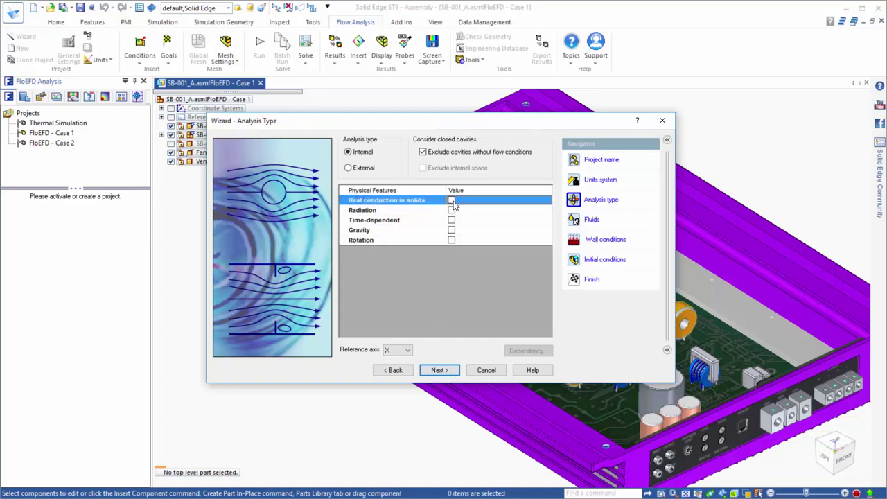
click(439, 370)
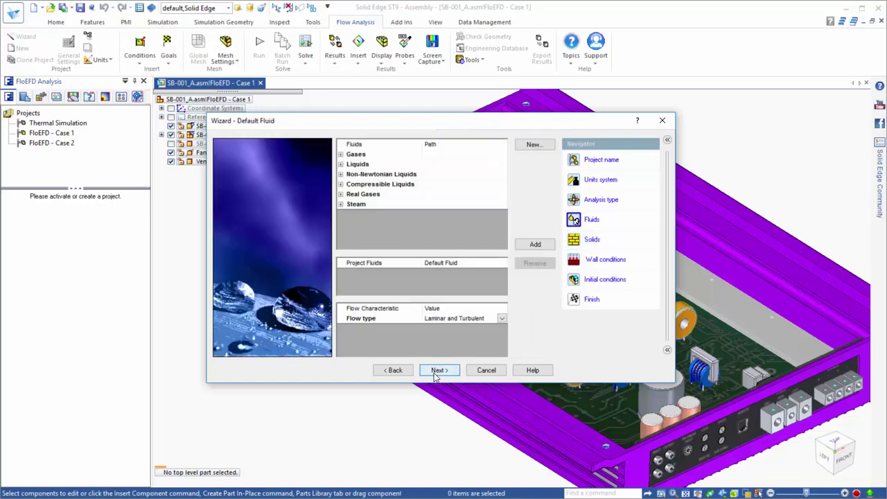
click(340, 154)
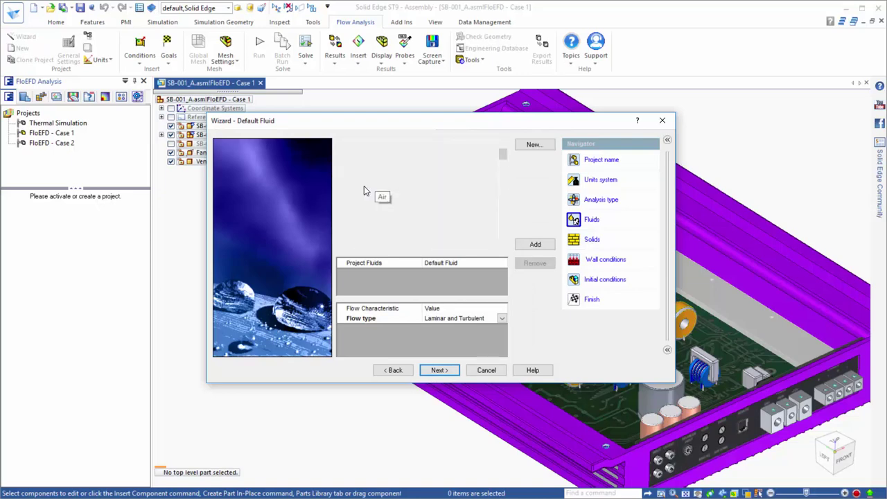
double_click(366, 192)
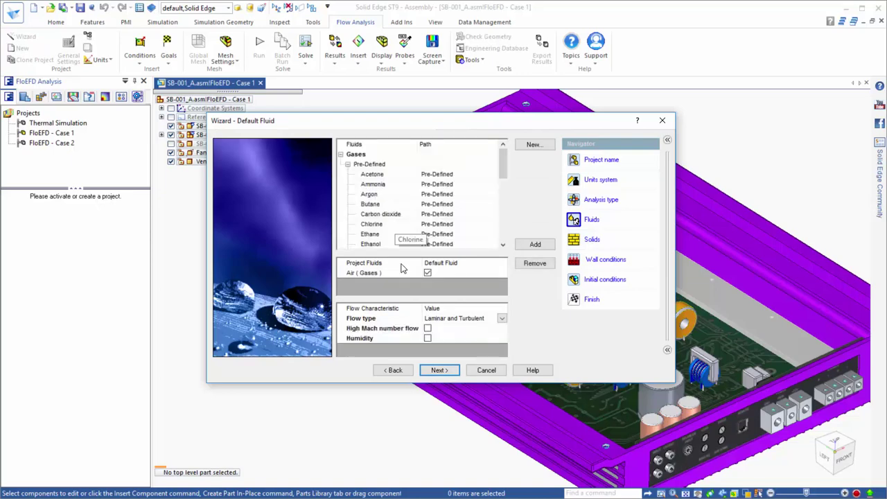
click(437, 370)
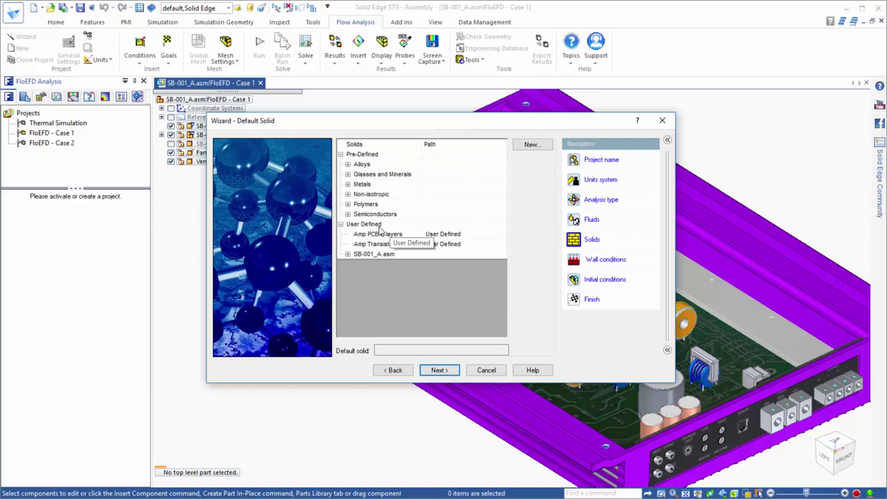
click(348, 184)
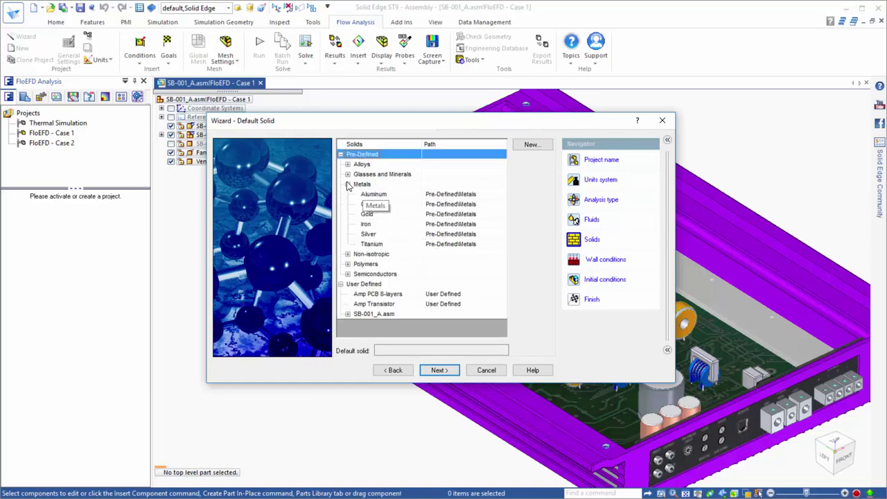
double_click(366, 195)
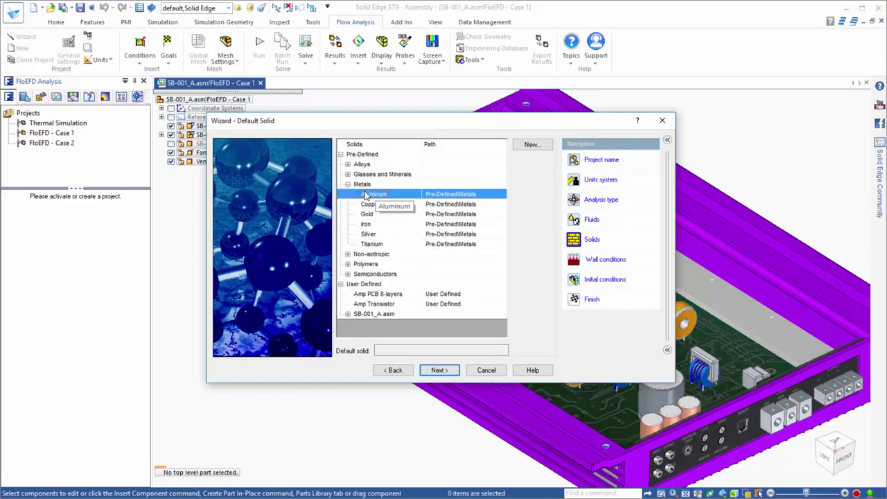
Set outer walls to a 5 W/m^2/K heat transfer coefficient with 25 °C external fluid.
click(429, 372)
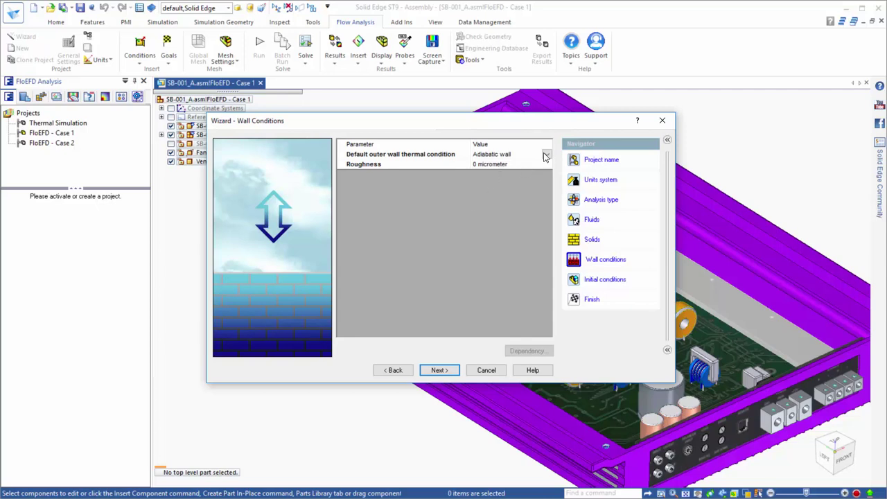
click(548, 156)
click(547, 155)
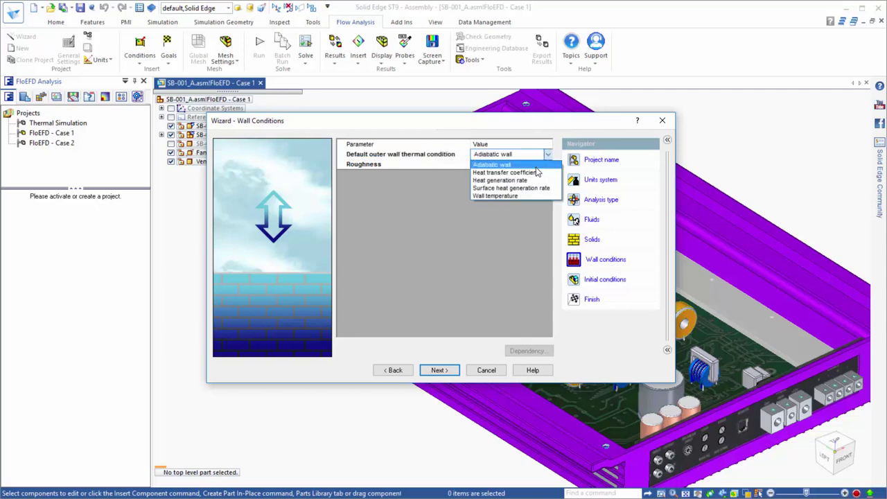
click(536, 172)
click(511, 164)
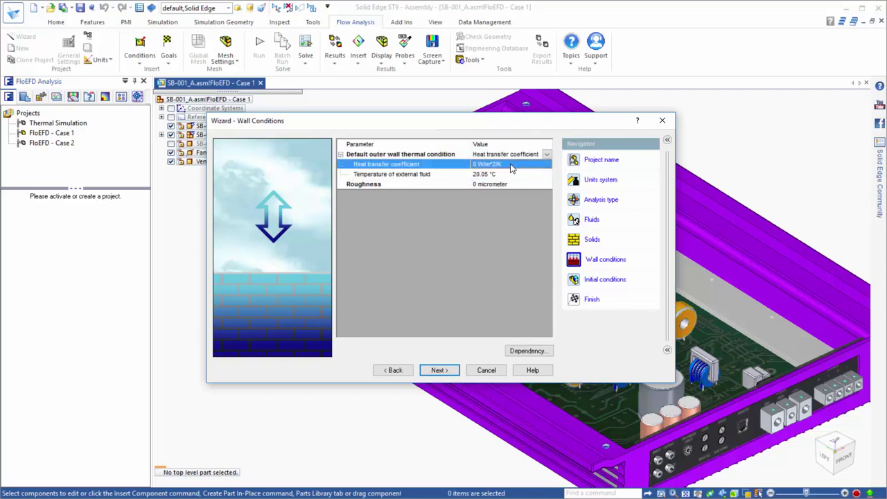
click(511, 164)
drag(511, 164, 460, 170)
text(5)
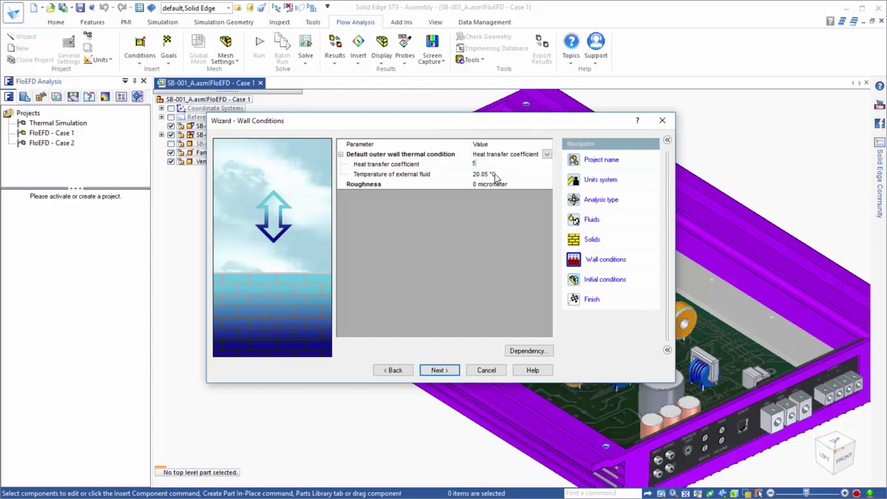
click(468, 176)
click(469, 176)
text(25)
Set initial fluid and solid temperatures to 25 °C and finish creating Case 1.
click(450, 370)
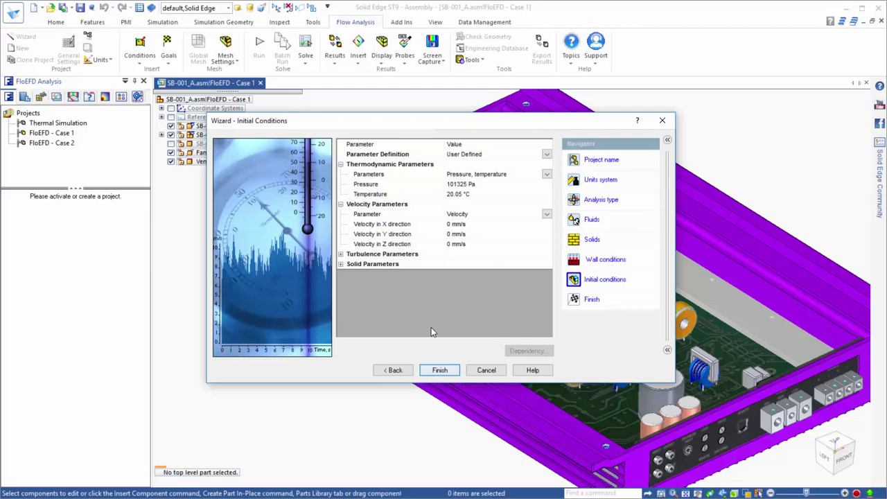
click(460, 195)
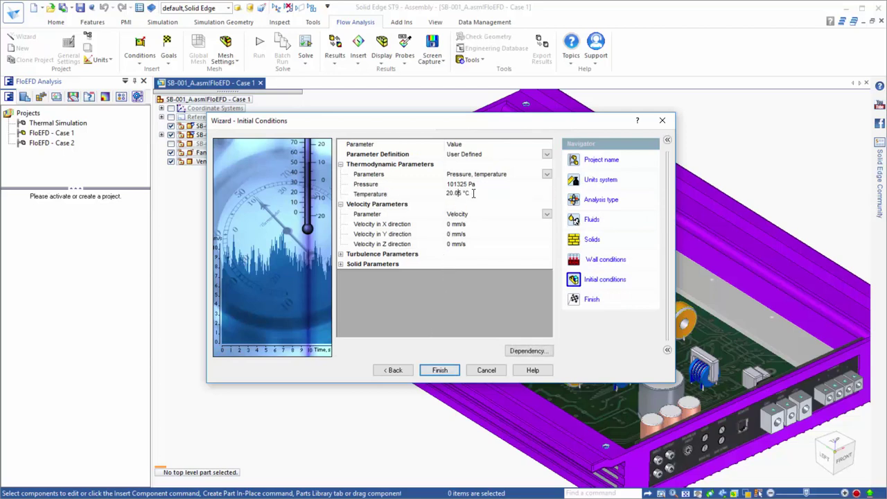
click(460, 195)
text(25)
click(340, 264)
click(450, 273)
click(457, 273)
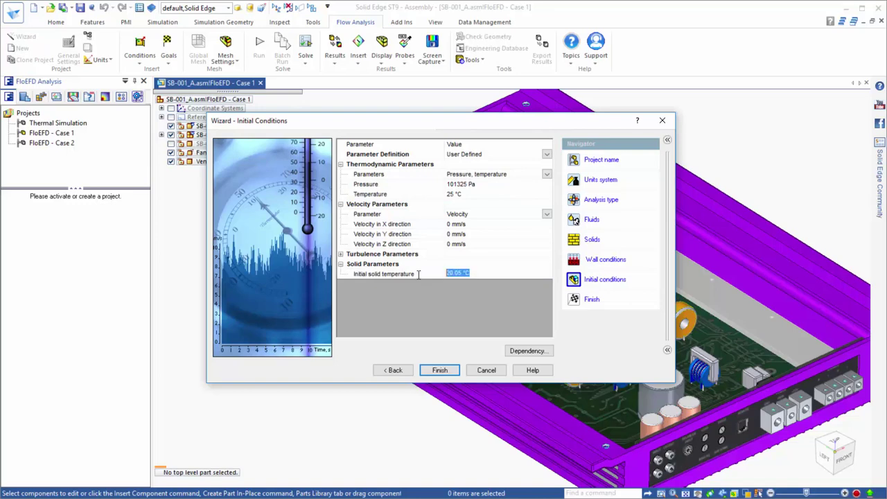
text(25)
click(439, 369)
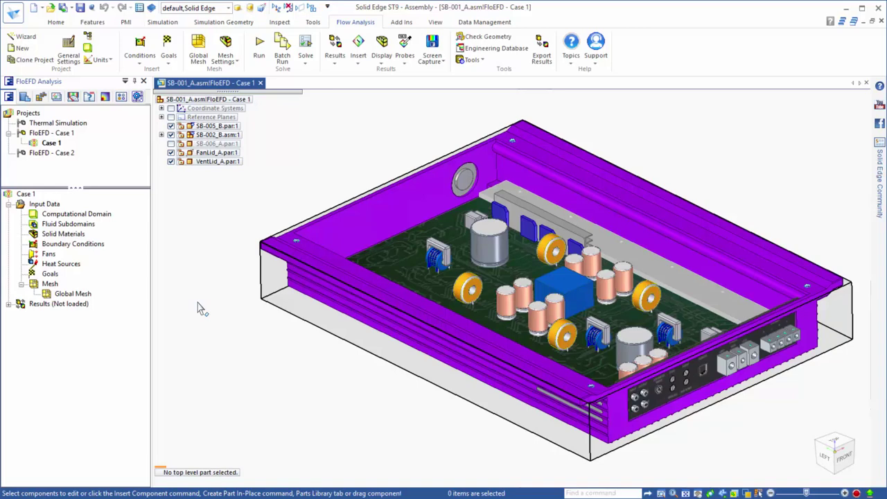
Hide the computational domain and assign Amp PCB 8-layers with Z anisotropy to the circuit board, then select a transistor.
right_click(76, 214)
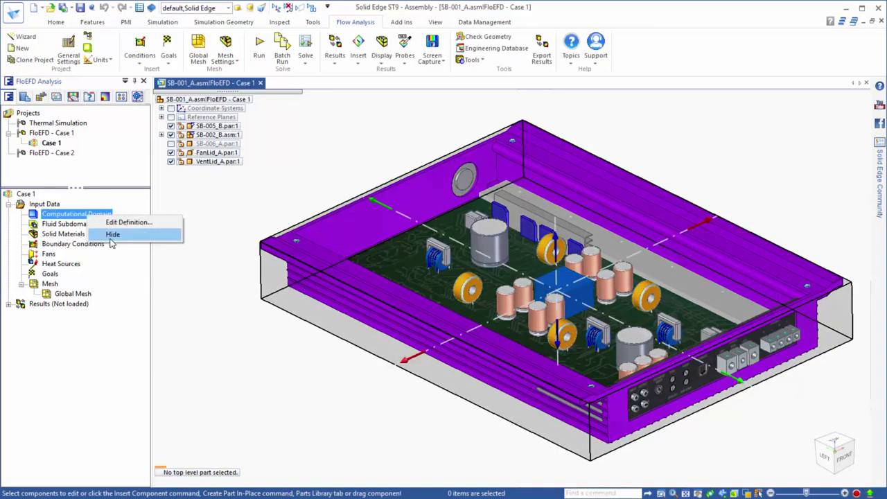
click(112, 235)
right_click(64, 234)
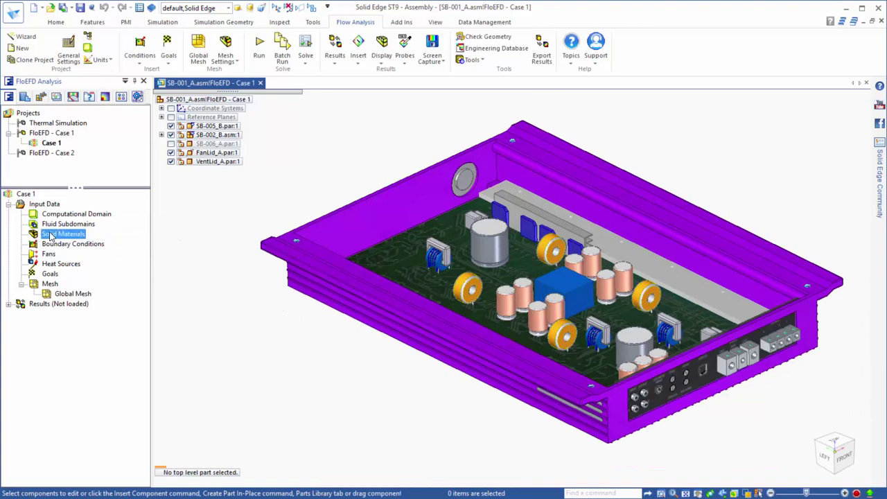
click(104, 240)
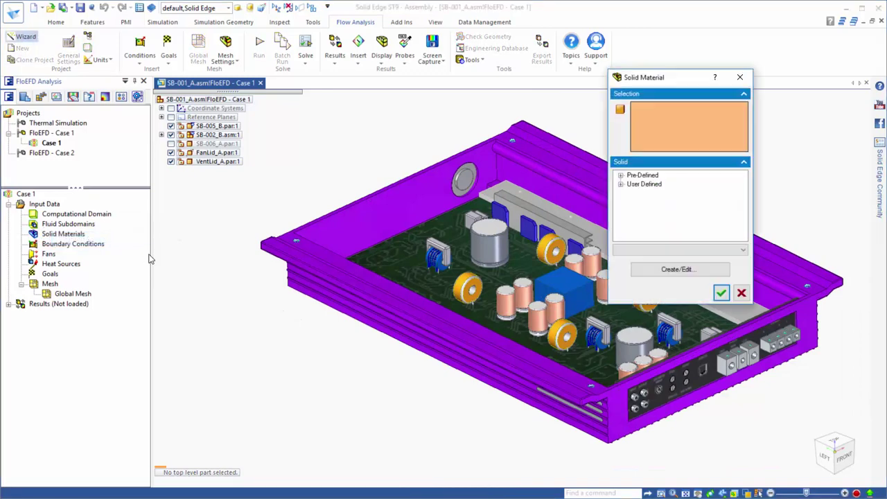
click(402, 222)
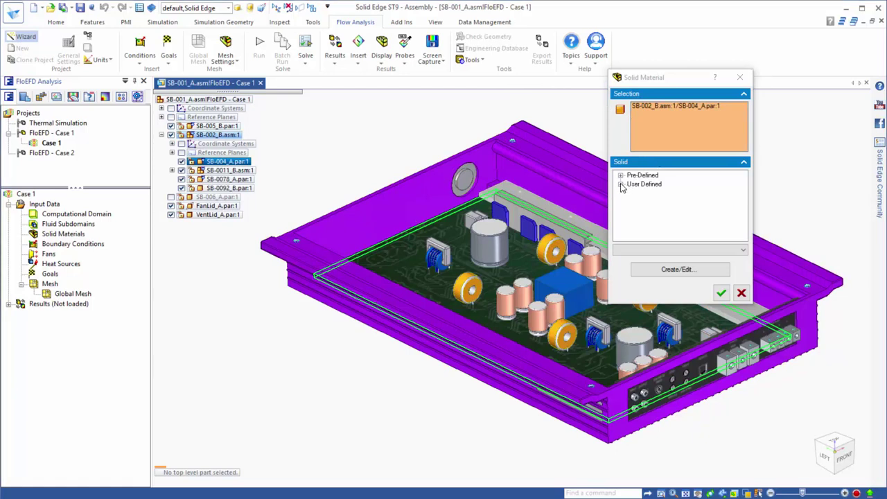
click(626, 186)
click(649, 193)
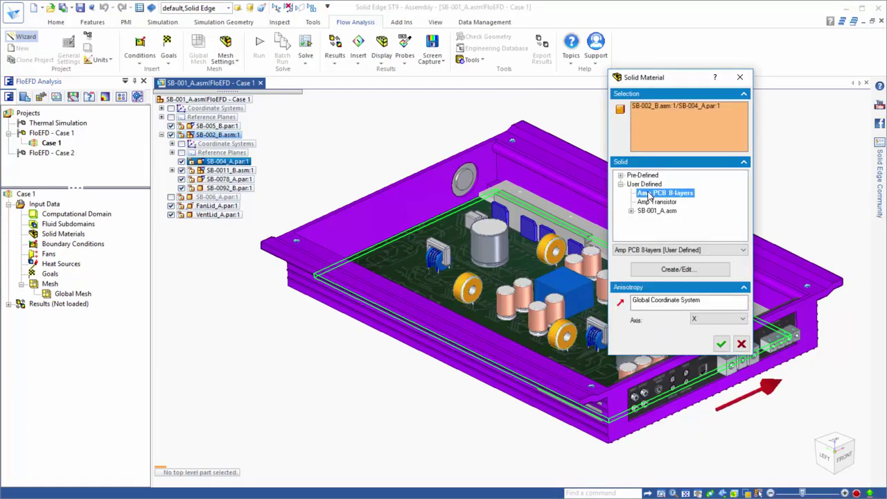
click(721, 319)
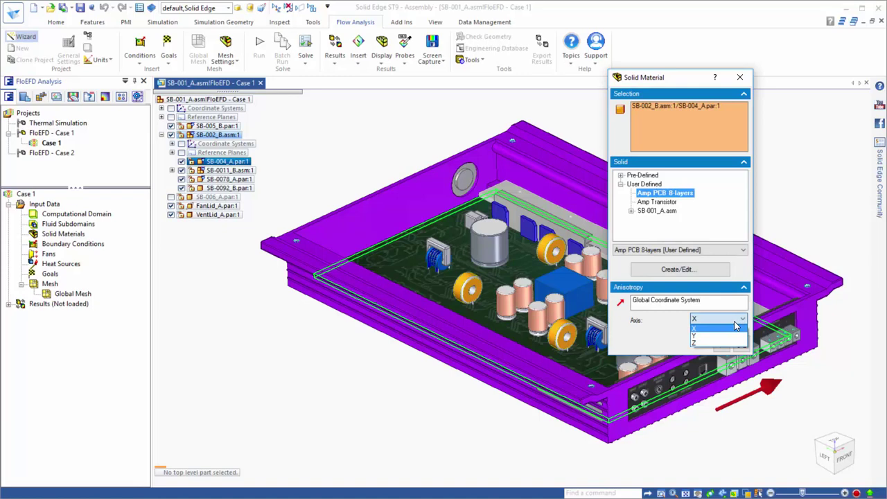
click(709, 343)
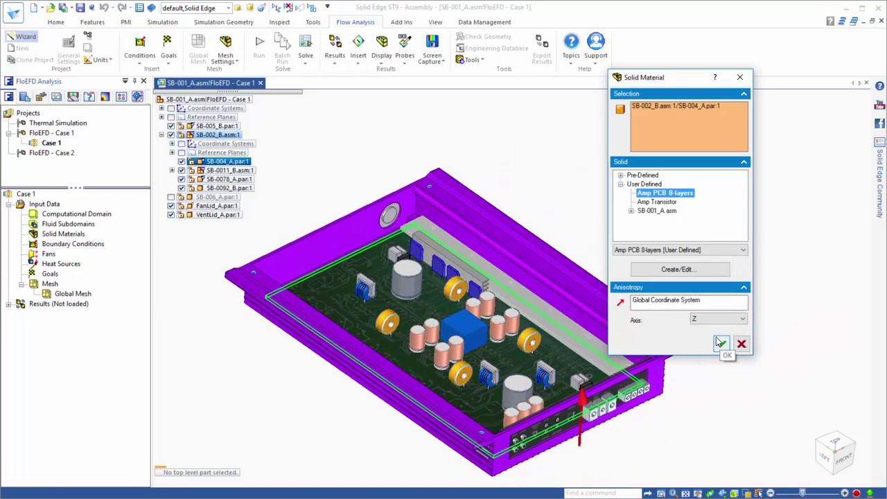
click(721, 345)
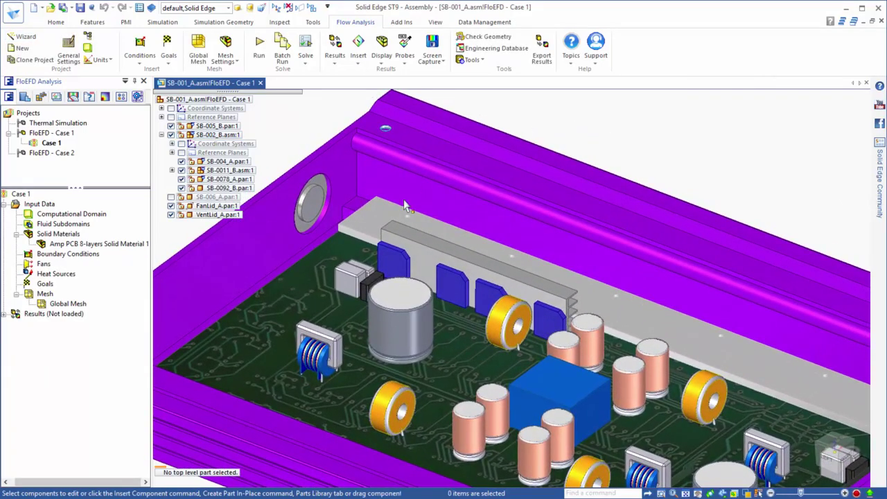
click(398, 253)
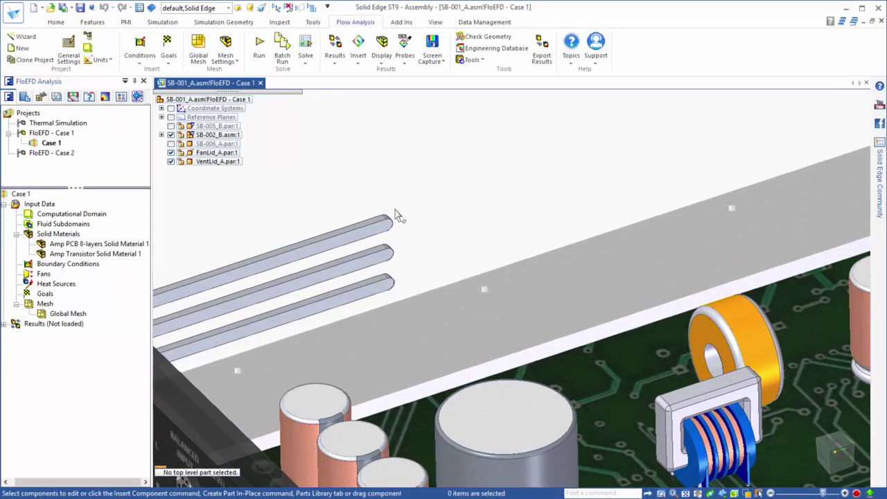
Apply an Environment Pressure opening to the three vent bar faces.
click(384, 230)
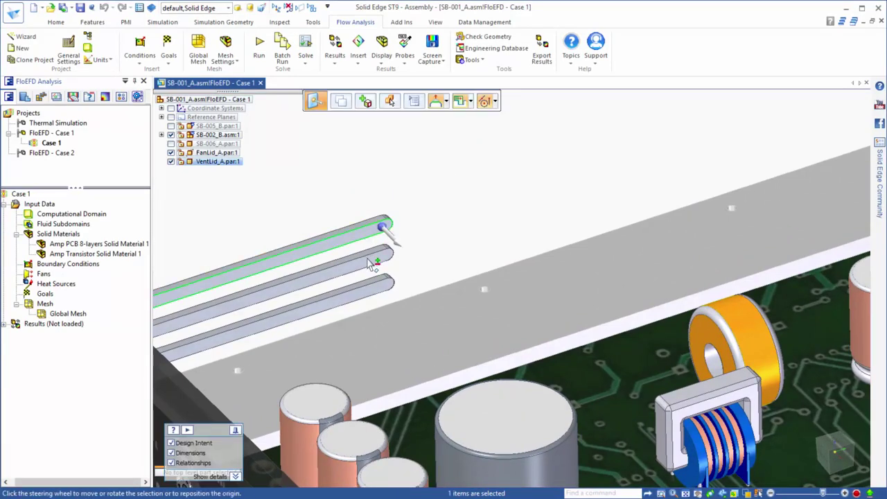
ctrl+click(378, 254)
ctrl+click(375, 288)
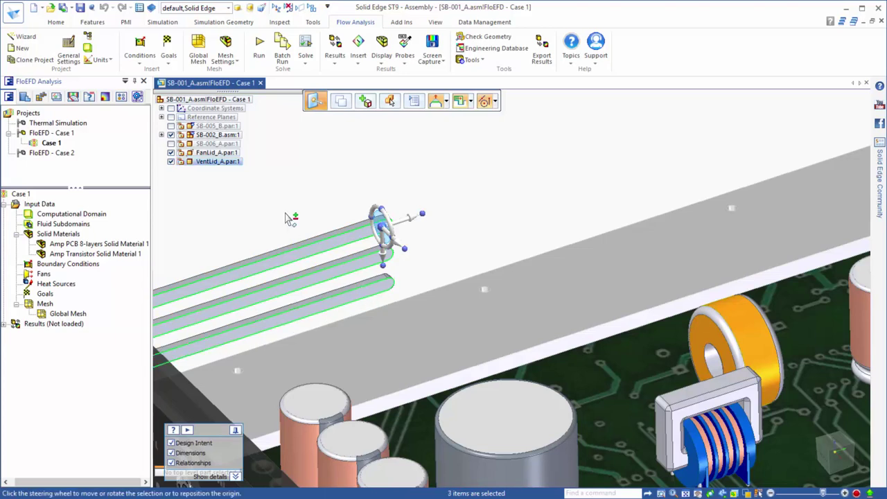
right_click(94, 264)
click(147, 270)
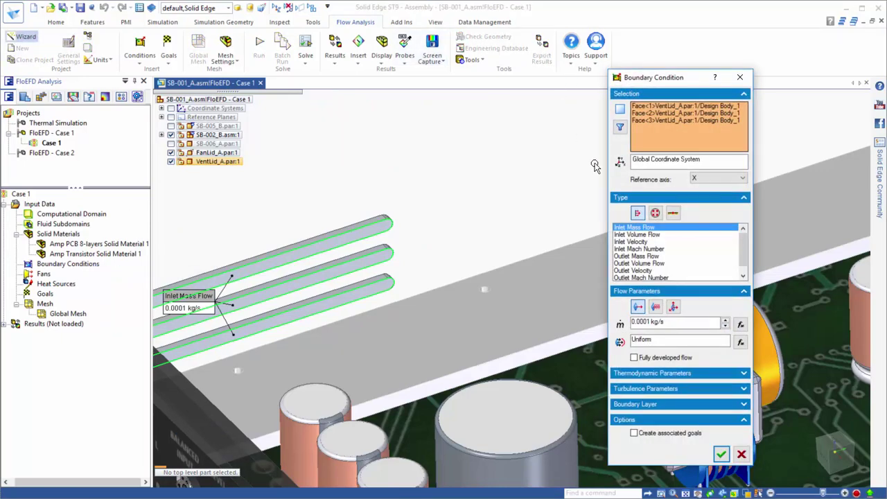
click(655, 213)
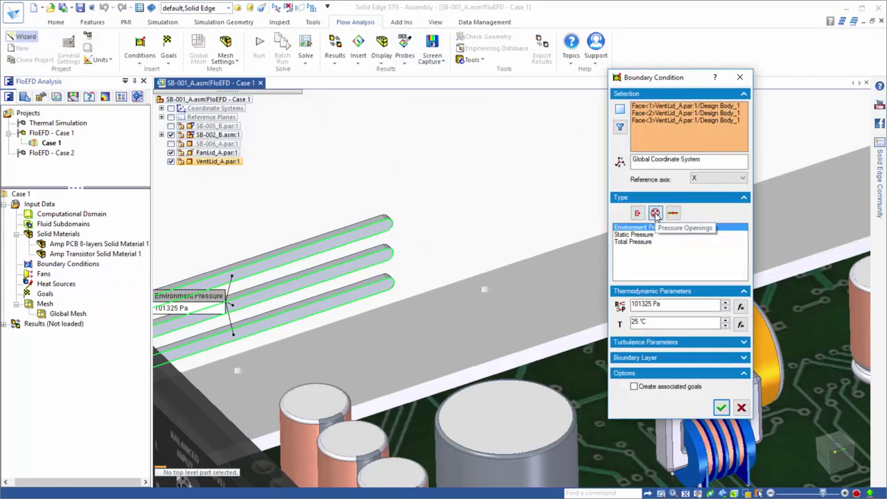
click(721, 408)
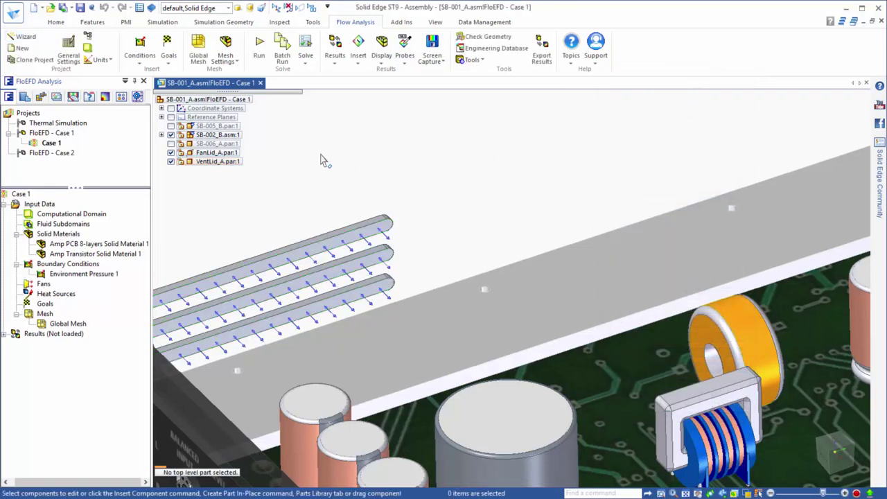
Show the SB-005_B enclosure again and orbit to look down onto the board.
click(171, 126)
scroll(273, 264, down, 3)
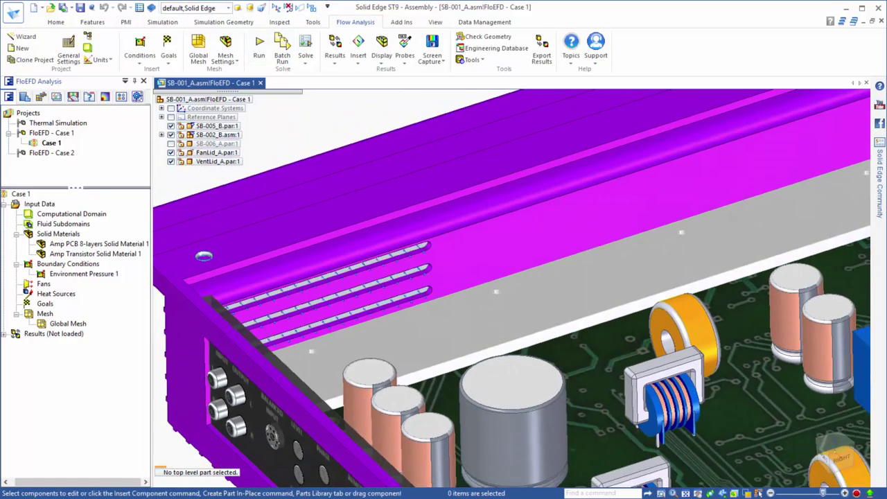
middle_drag(273, 264, 247, 308)
scroll(303, 181, up, 5)
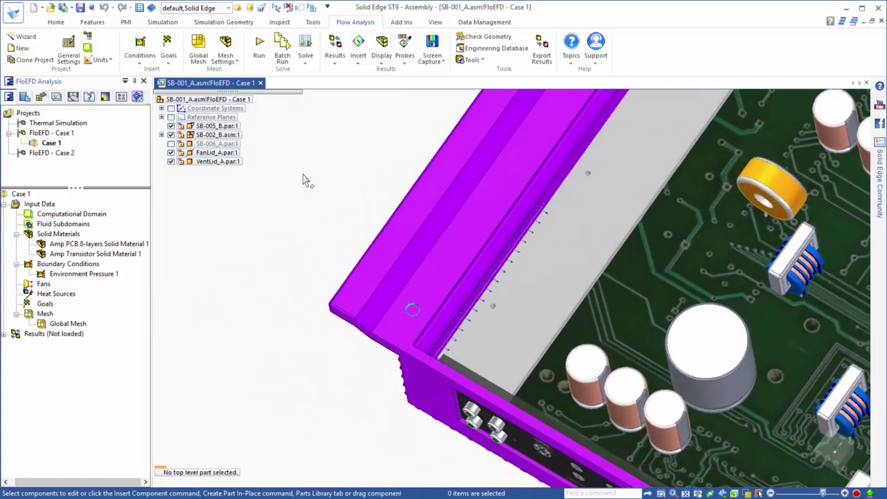
Add an Outer Wall boundary condition at 25 °C on two enclosure faces.
scroll(303, 184, up, 1)
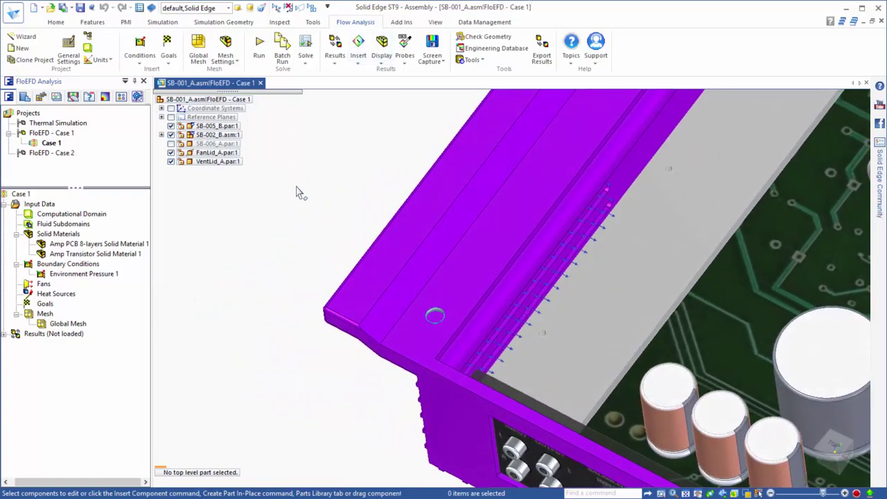
right_click(52, 266)
click(74, 273)
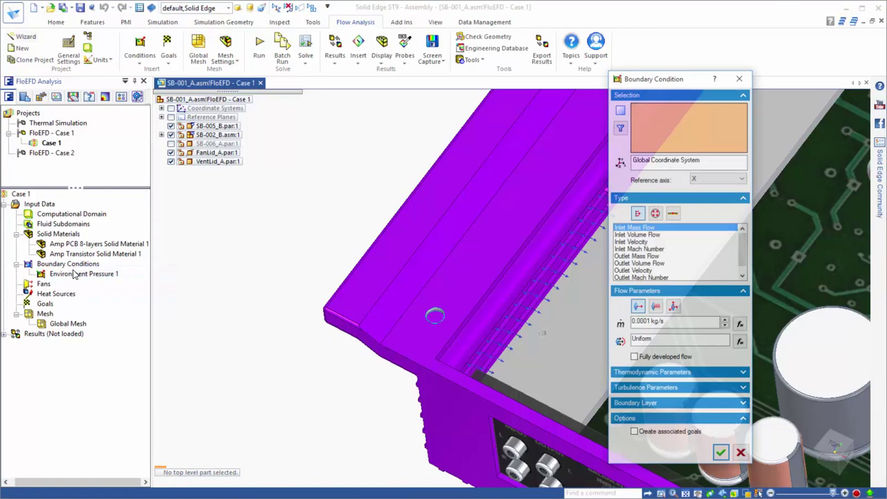
click(672, 214)
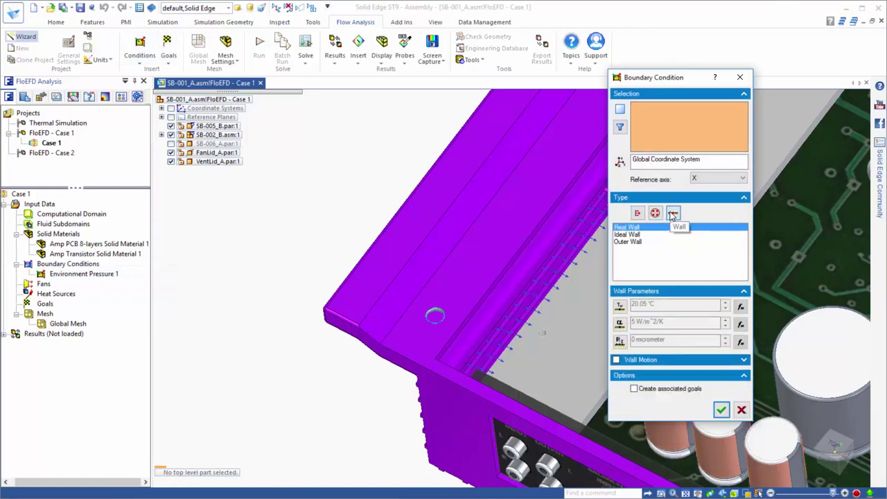
click(628, 242)
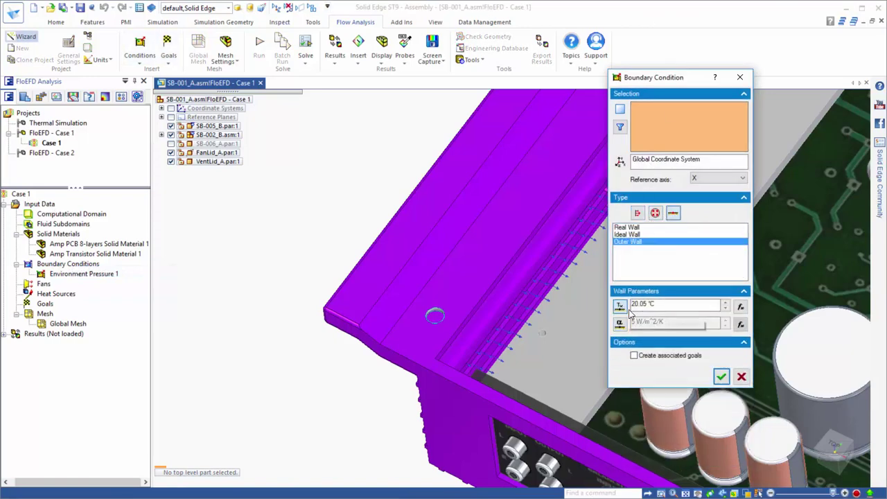
double_click(659, 306)
text(25)
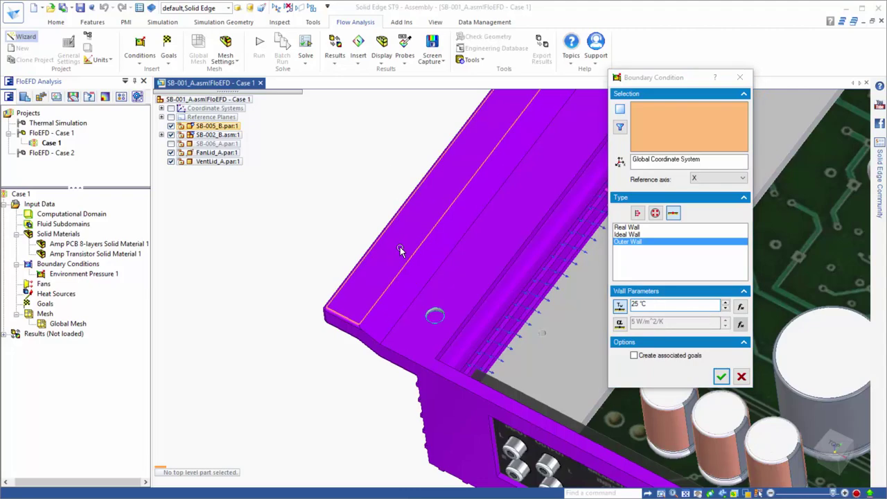
click(401, 118)
middle_drag(403, 117, 459, 399)
click(459, 398)
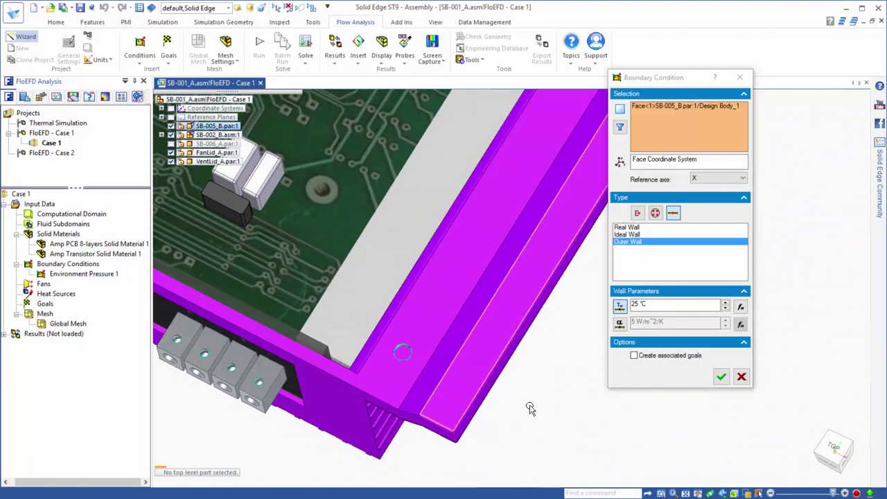
middle_drag(531, 408, 714, 367)
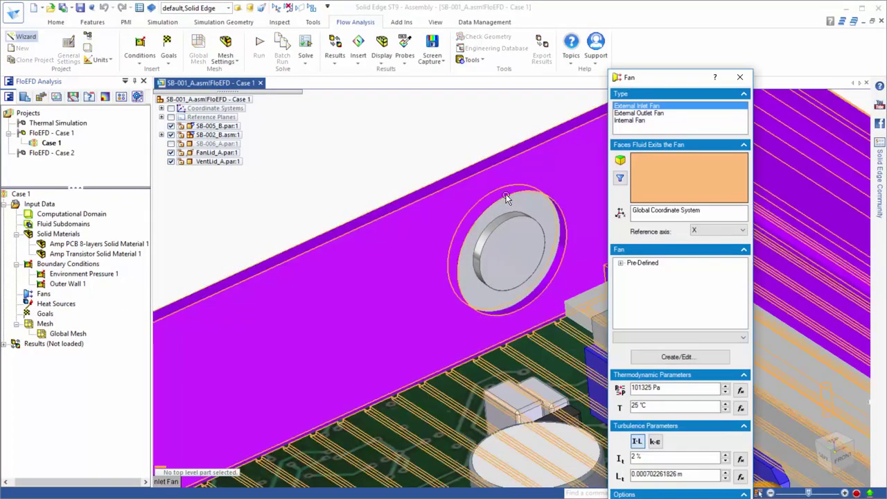
Make the fan lid face an external inlet fan with the Papst 612 curve and 1000 swirl.
click(528, 215)
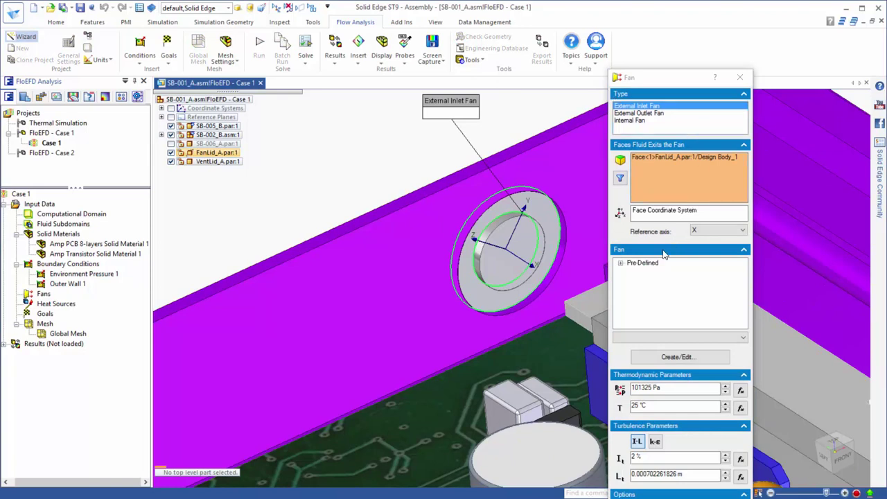
click(620, 264)
click(632, 281)
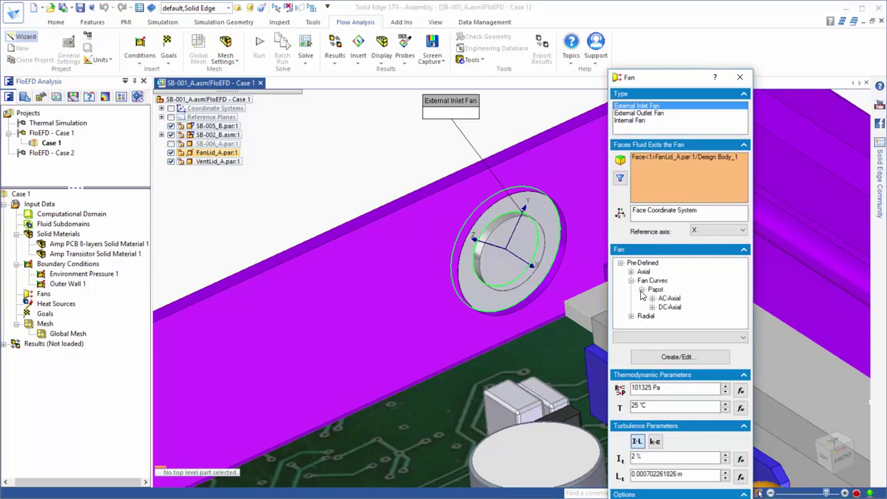
click(651, 307)
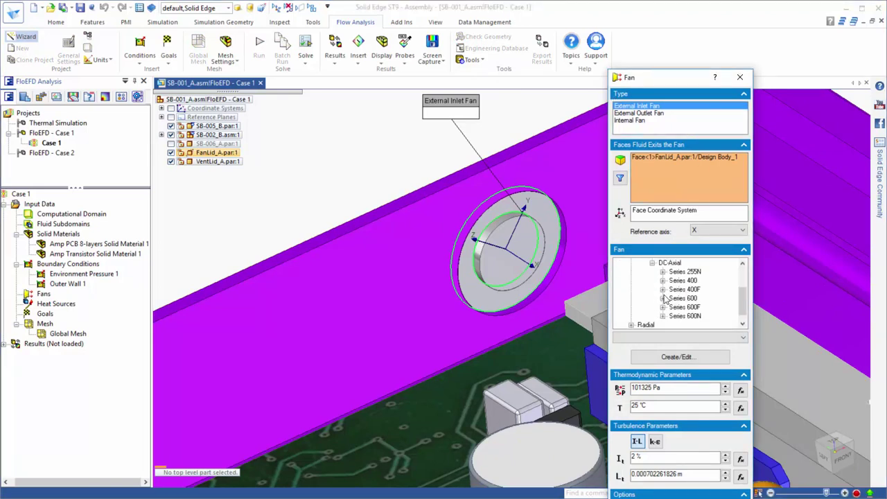
scroll(664, 300, down, 3)
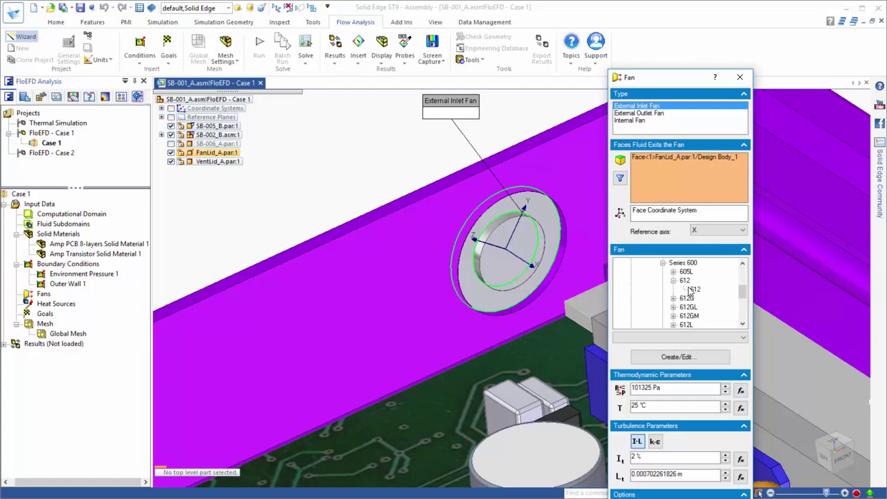
click(691, 292)
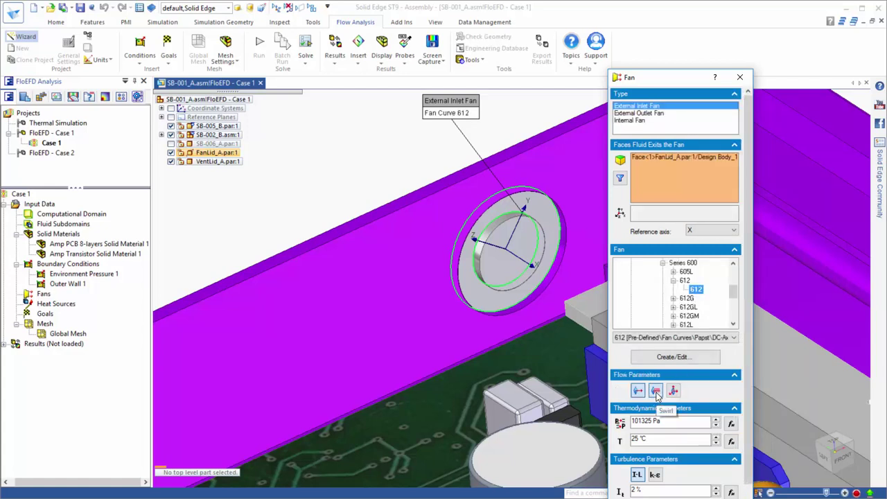
click(656, 392)
click(651, 406)
text(1)
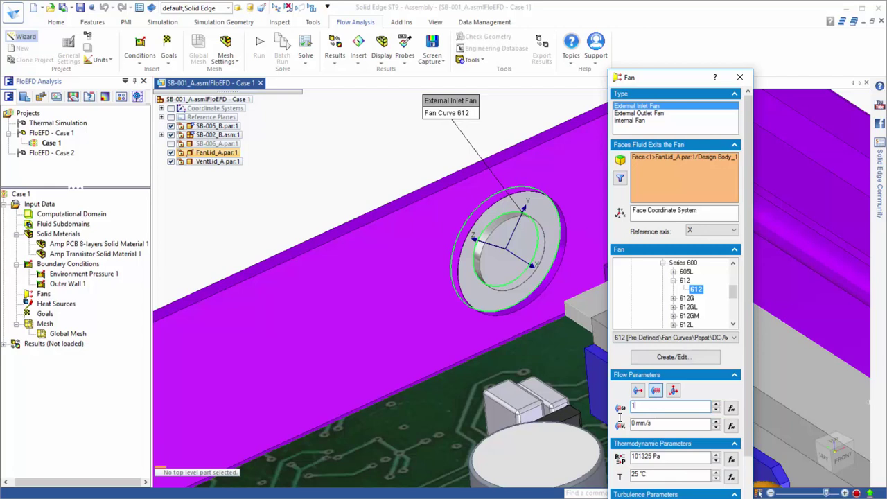
text(000)
drag(693, 77, 696, 4)
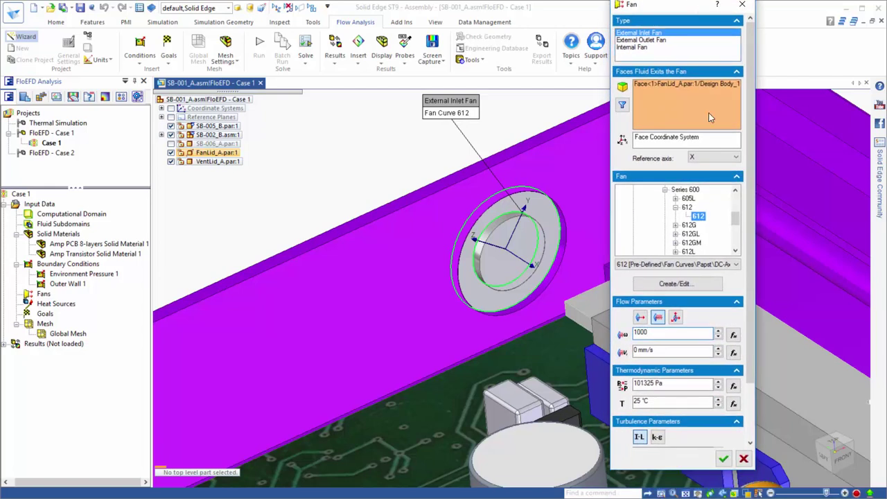
click(724, 459)
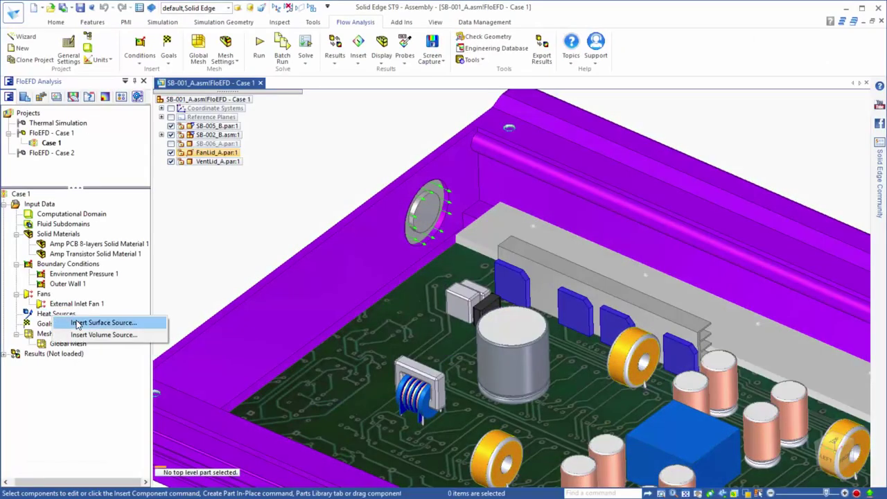
Add a 20 W volume heat source on the Amp Transistor parts.
click(82, 335)
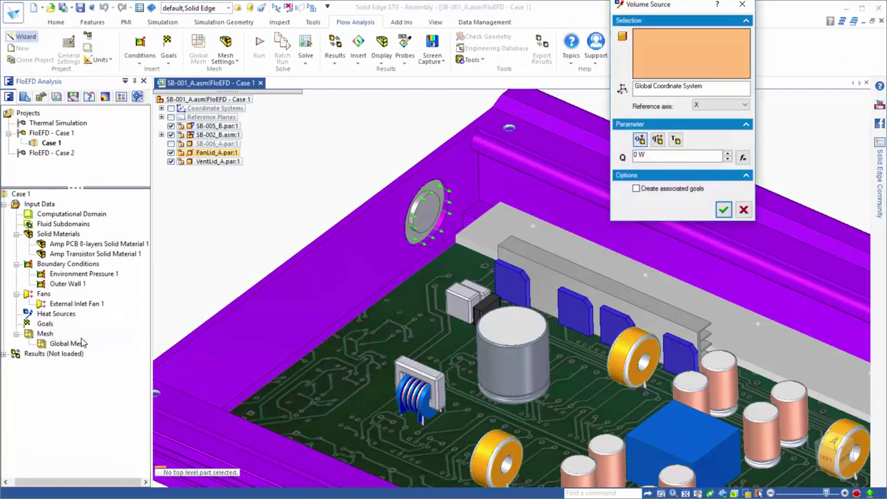
click(66, 254)
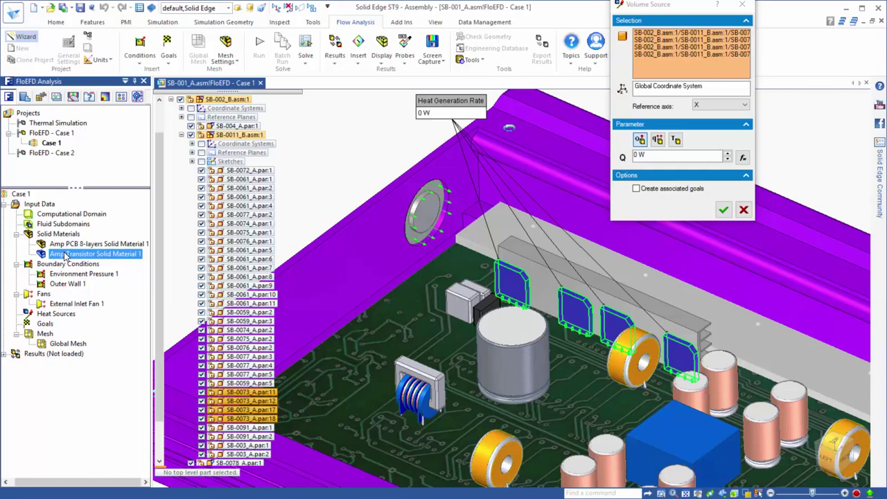
click(637, 156)
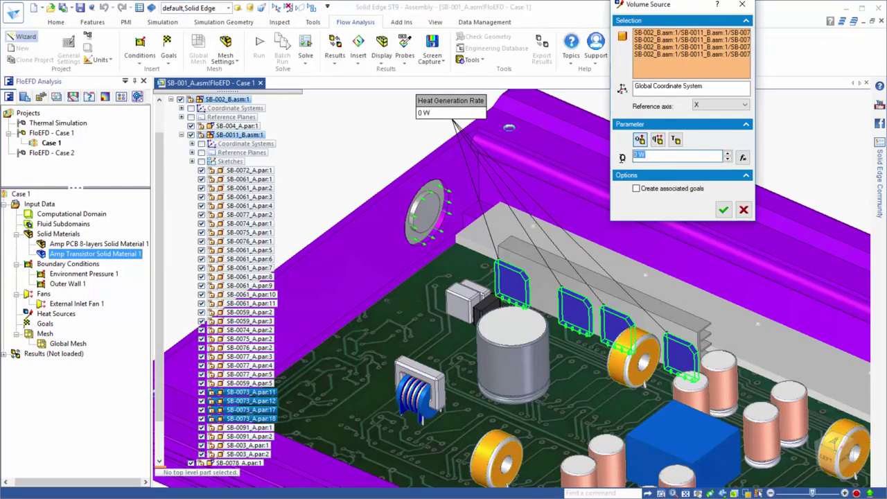
text(2)
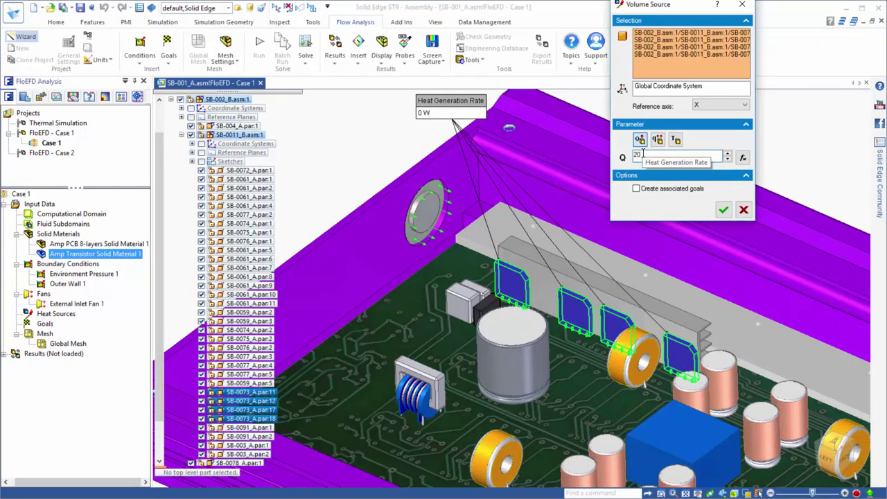
text(0)
key(Return)
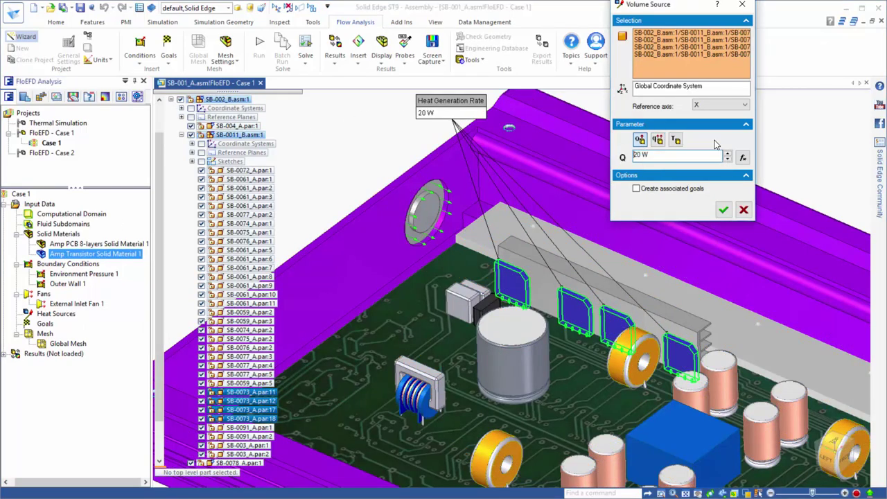
click(723, 209)
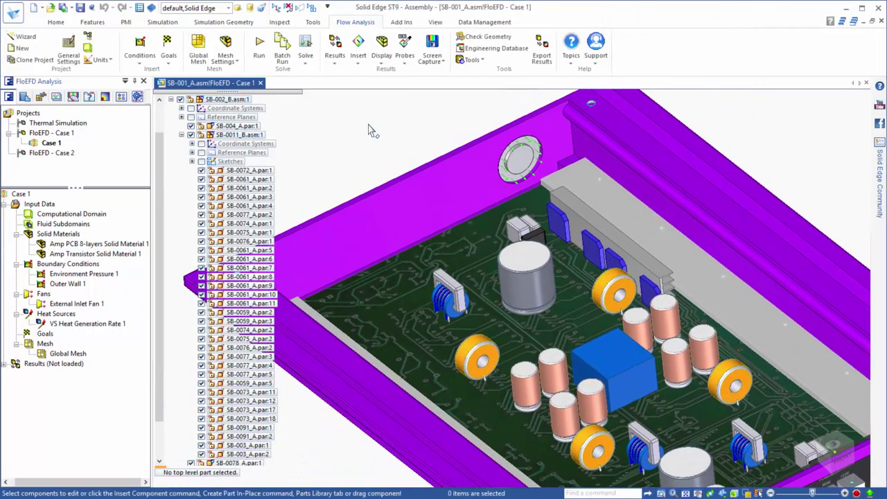
Add a 220 W volume heat source on the selected capacitor.
click(524, 383)
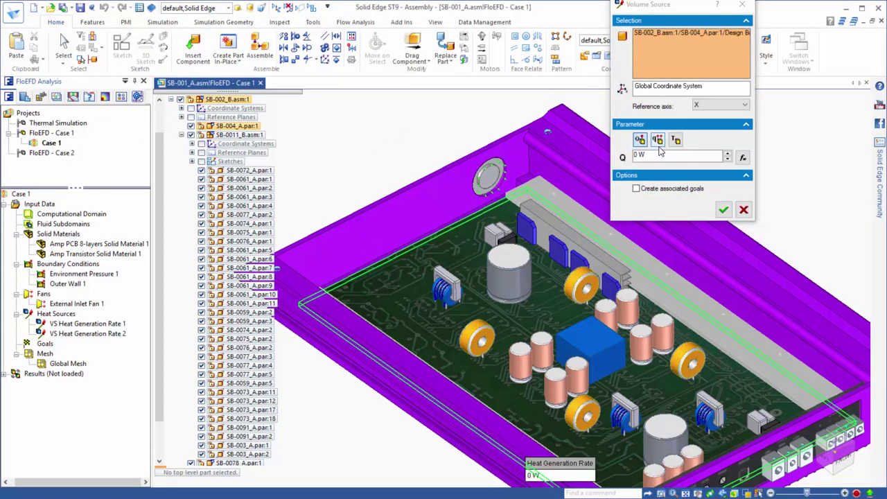
click(636, 156)
text(22)
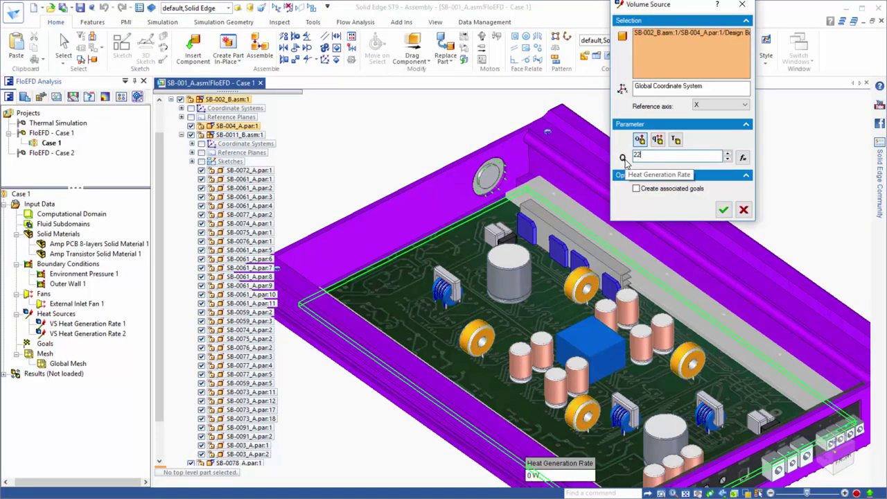
text(0 W)
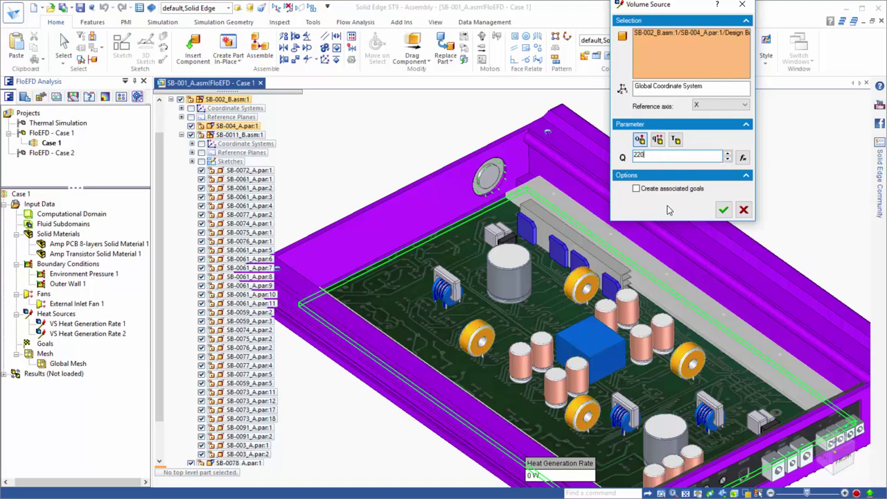
click(723, 209)
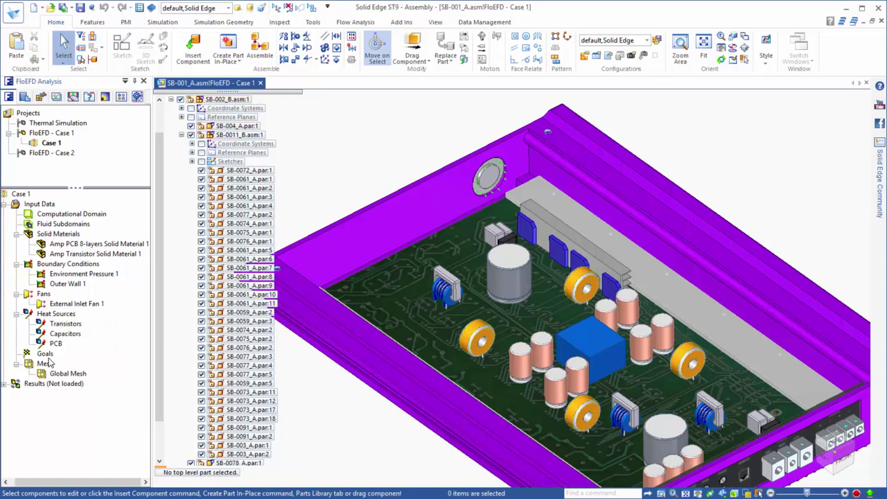
Add volume goals for average and maximum solid temperature of the Transistors.
right_click(49, 357)
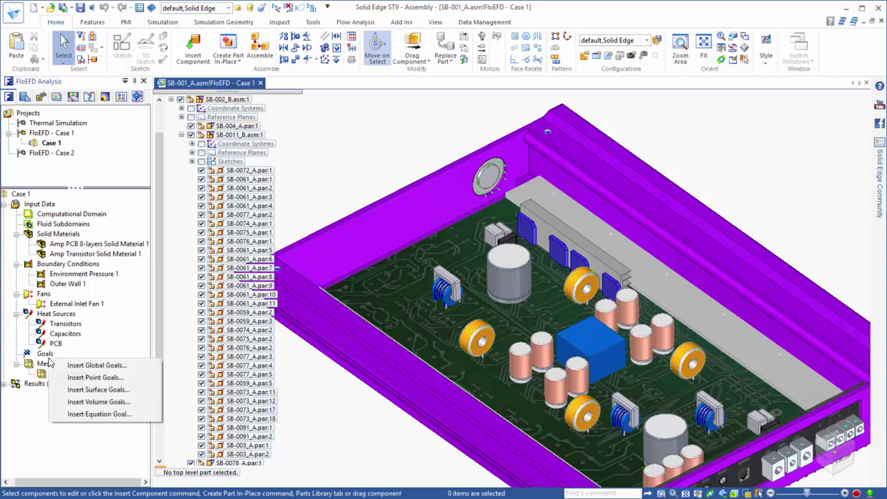
click(76, 403)
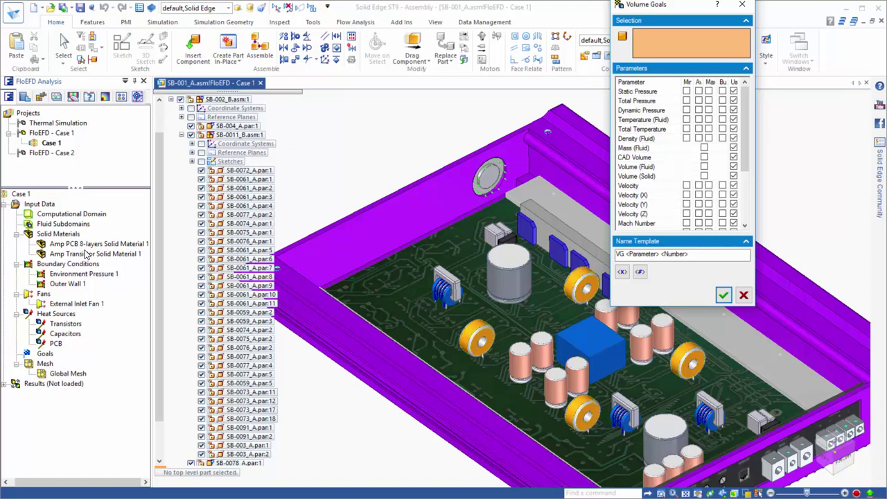
click(65, 324)
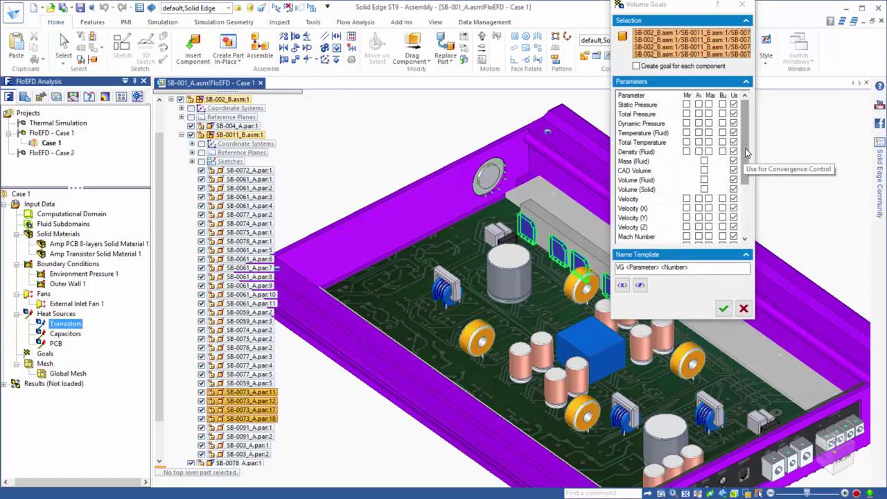
scroll(735, 154, down, 3)
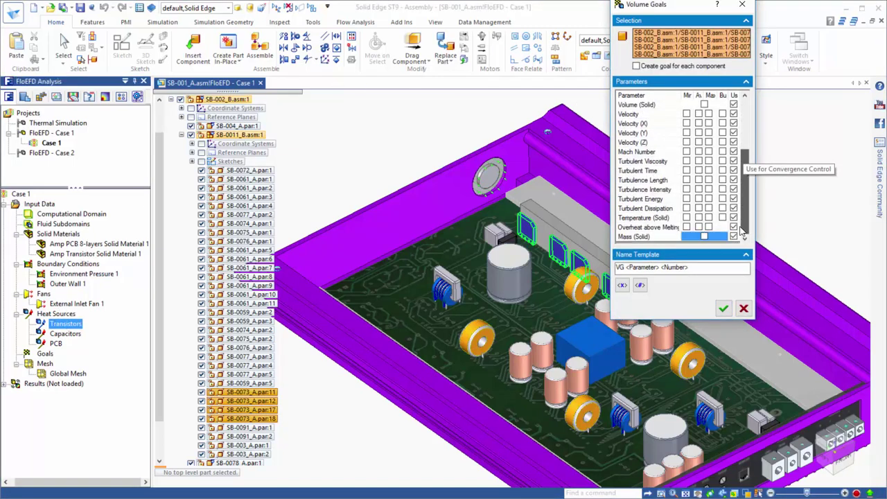
click(699, 218)
click(710, 218)
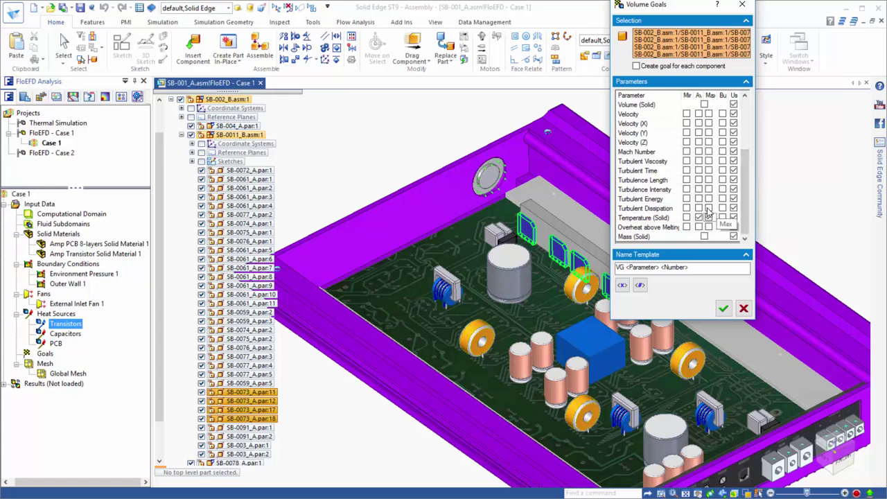
click(722, 312)
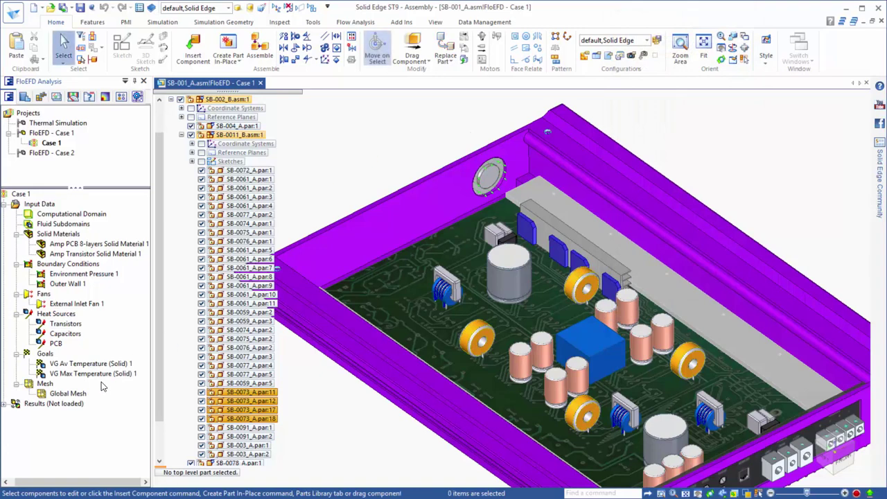
Add a surface goal for volume flow rate through External Inlet Fan 1.
right_click(45, 355)
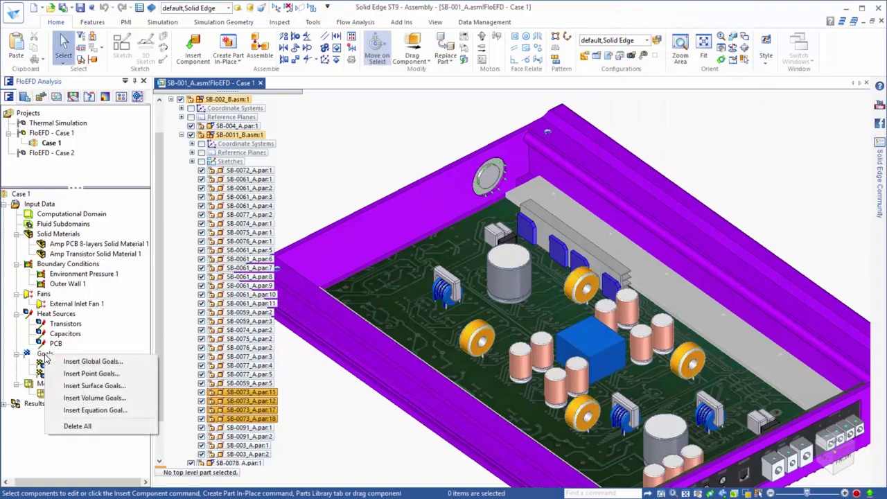
click(66, 387)
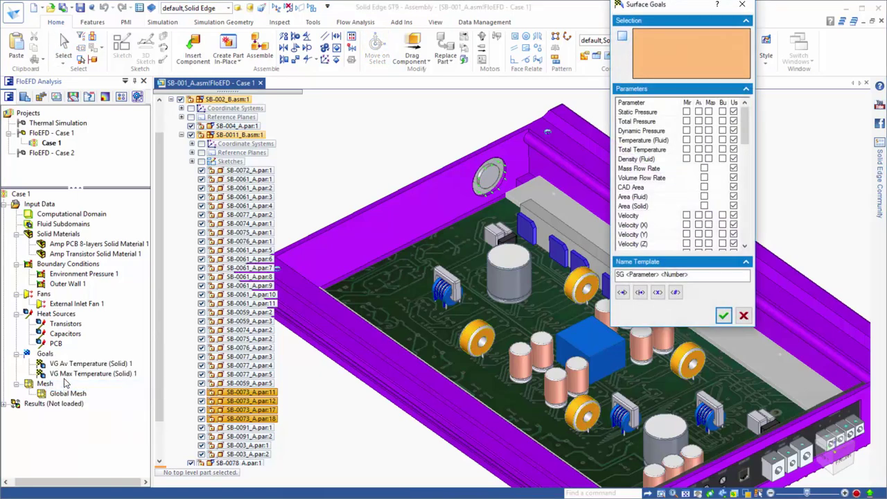
click(69, 303)
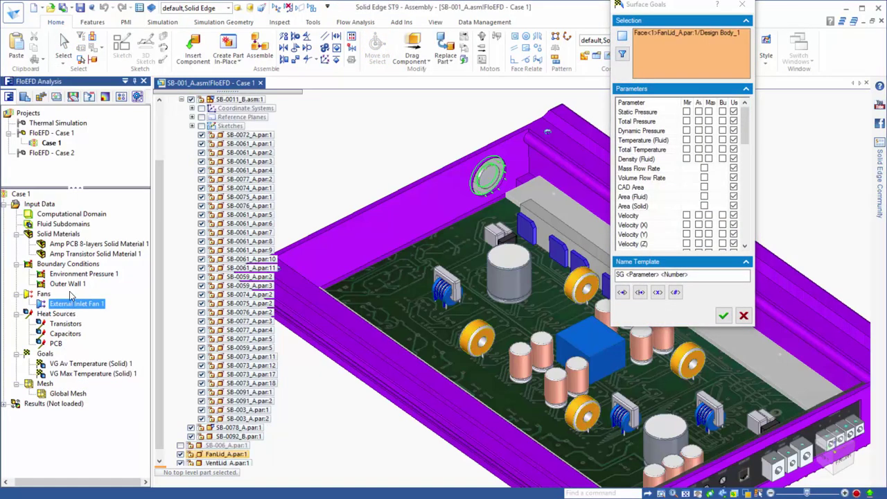
click(704, 177)
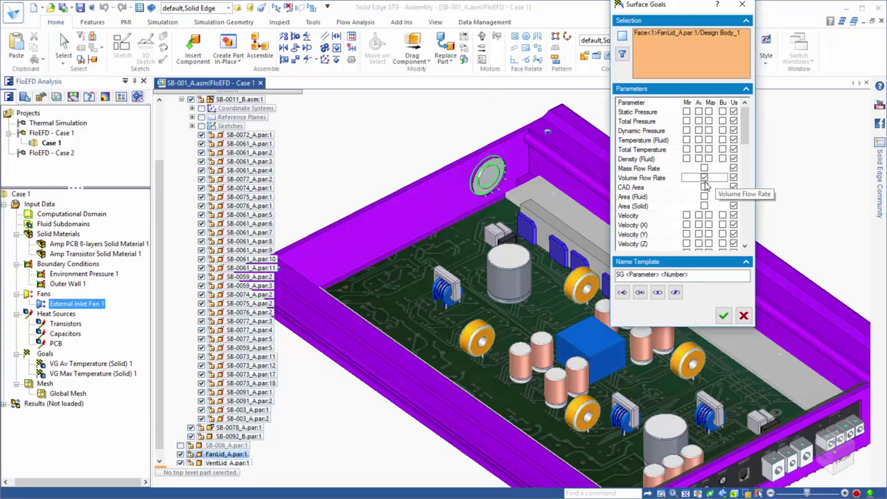
click(723, 315)
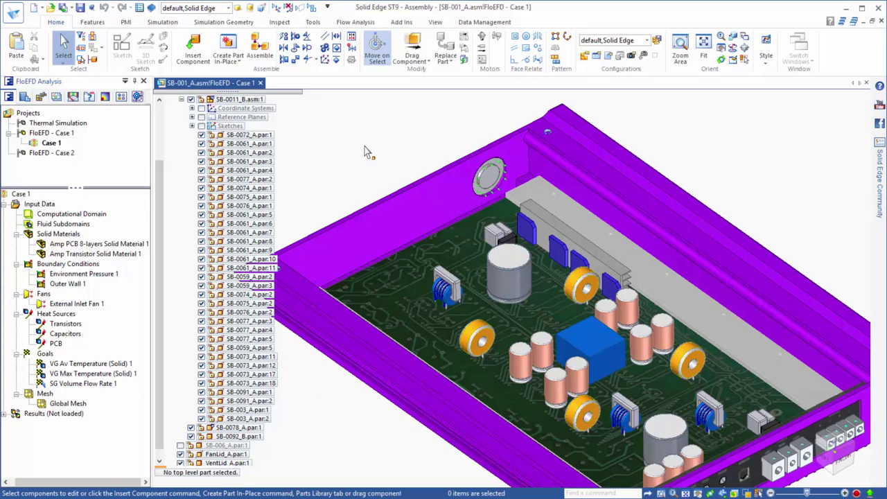
Review the Case 1 Global Mesh settings (automatic, level 3).
right_click(59, 407)
click(76, 407)
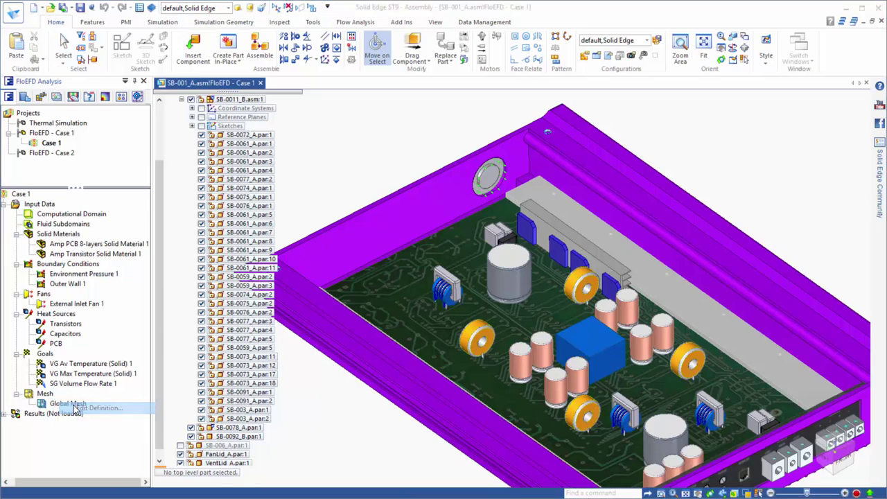
drag(655, 5, 670, 101)
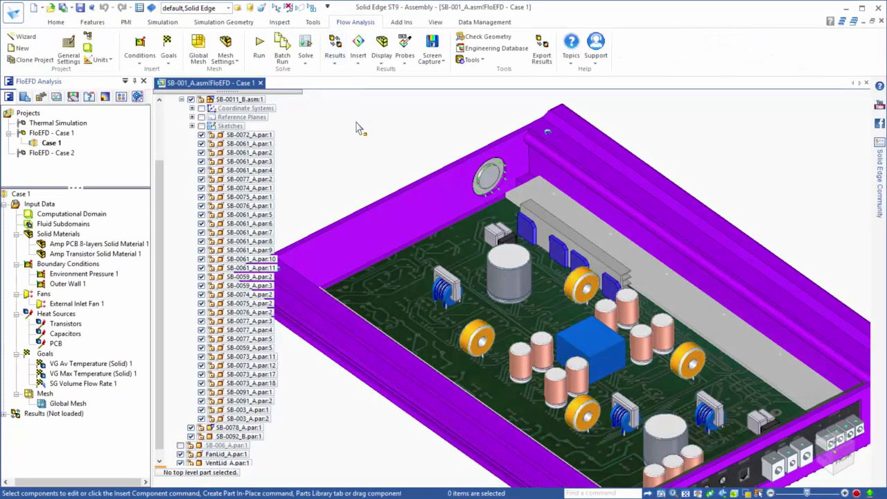
Solve Case 1 to 148 iterations and bring Goal plot 1 to the front.
click(260, 45)
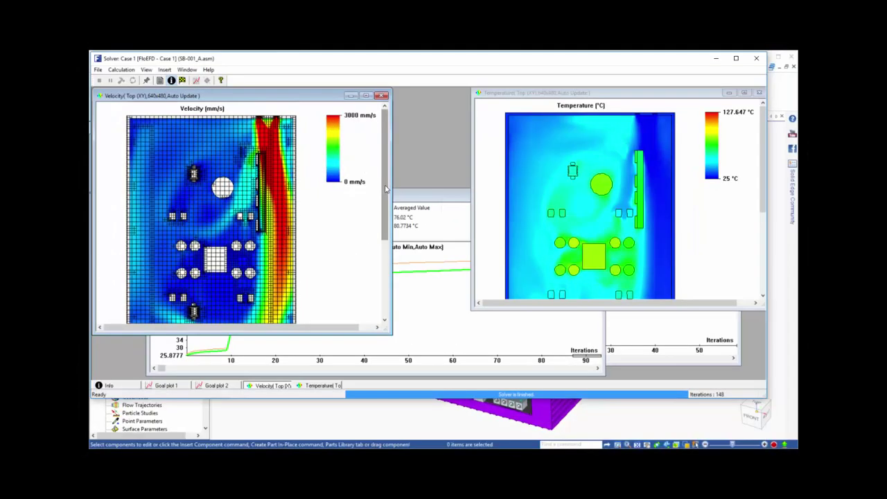
scroll(386, 192, down, 2)
scroll(387, 192, up, 2)
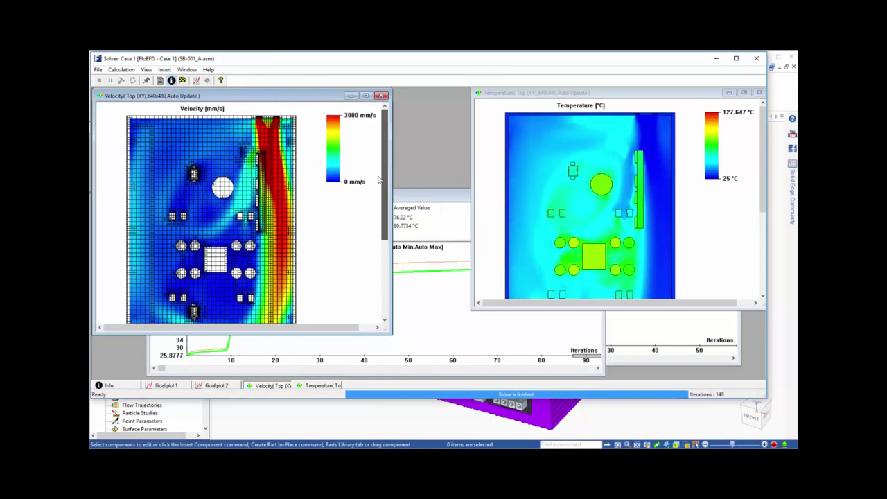
mouse_move(761, 166)
mouse_down()
mouse_move(759, 220)
mouse_move(759, 165)
mouse_up()
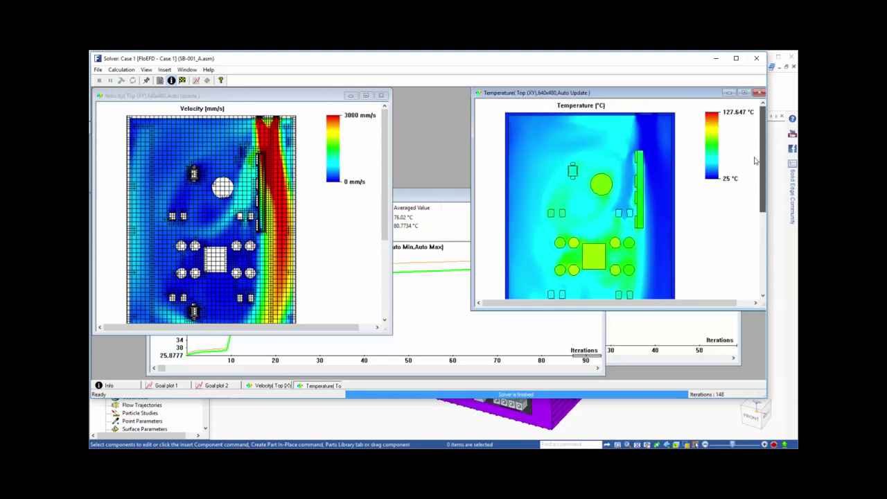
click(426, 197)
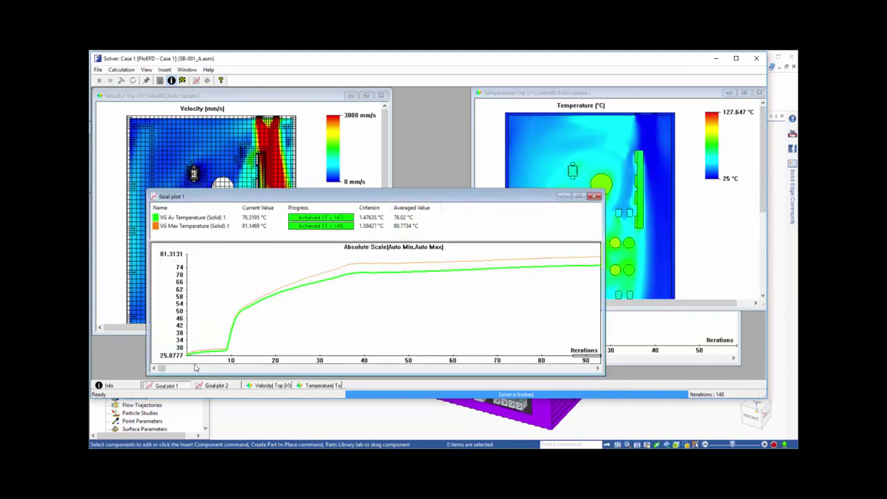
Show Cut Plot 1's velocity vectors for Case 1 and orbit to inspect the flow.
drag(165, 368, 448, 368)
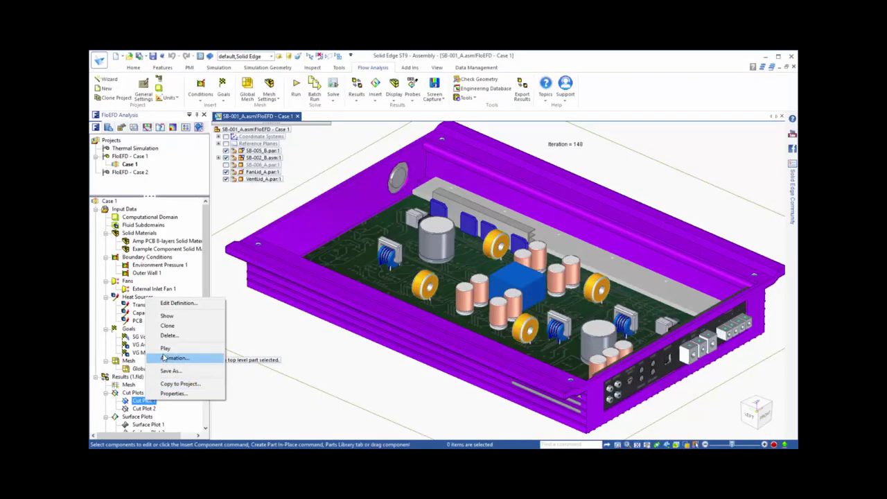
click(167, 316)
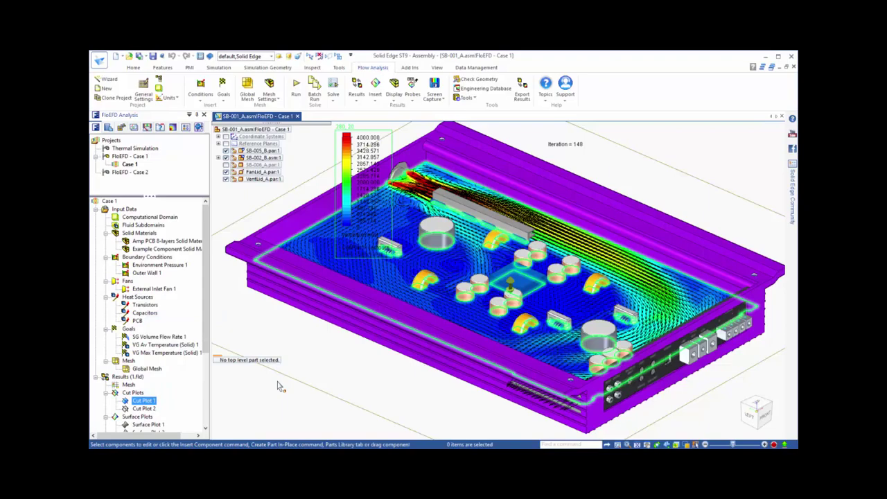
click(328, 385)
middle_drag(334, 350, 529, 285)
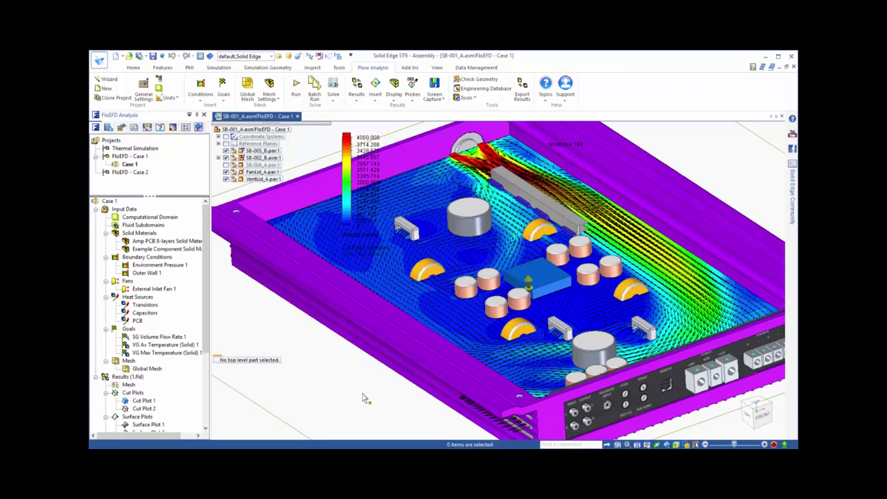
Swap Cut Plot 1 for Cut Plot 2 and show the board as edges, fitted to view.
right_click(142, 400)
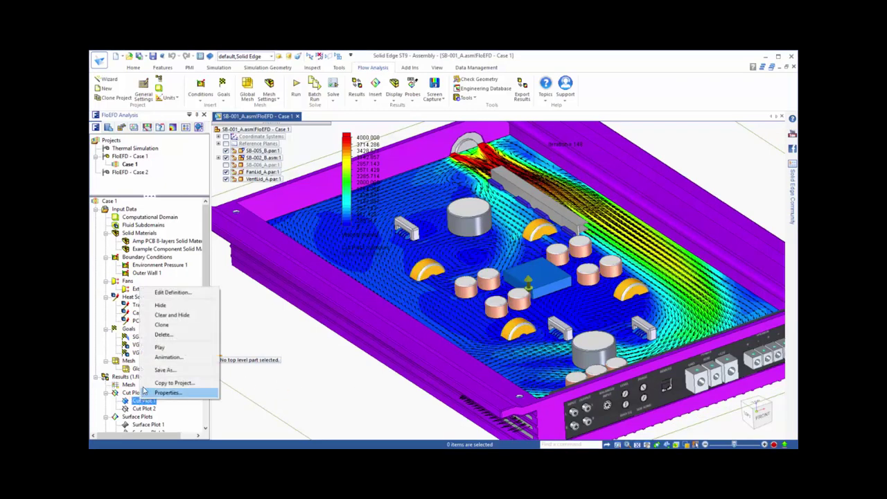
click(160, 305)
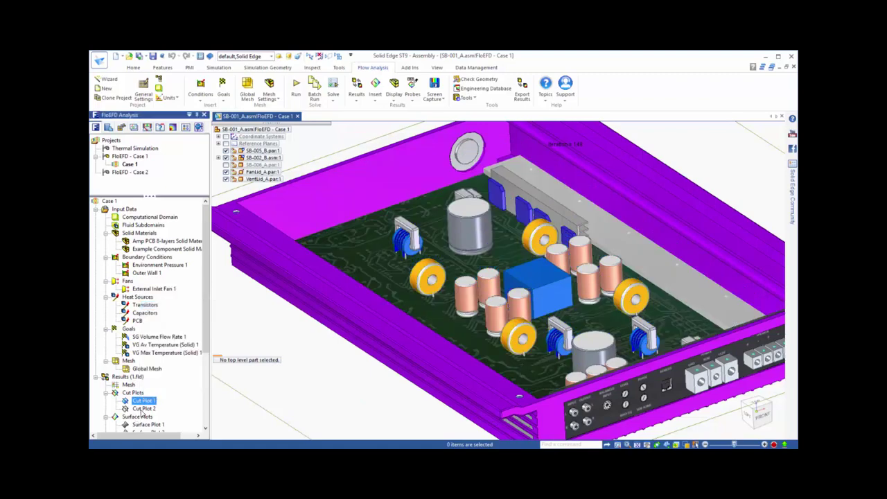
right_click(142, 409)
click(162, 325)
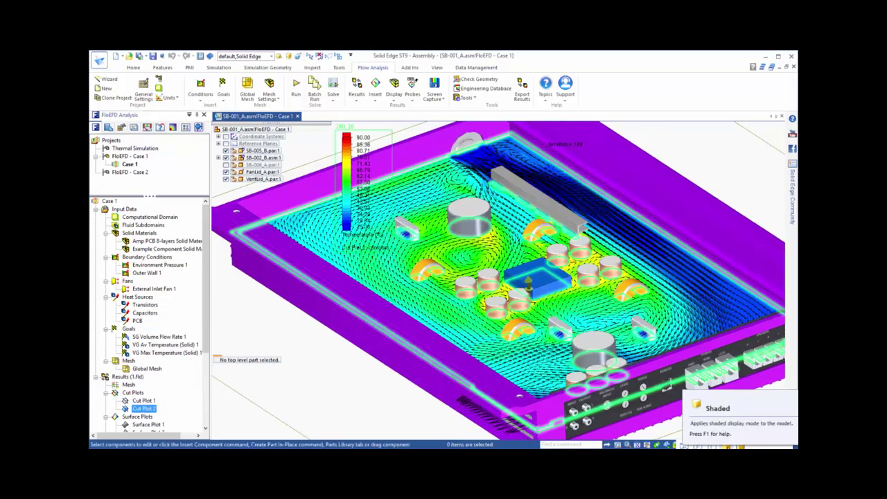
click(714, 444)
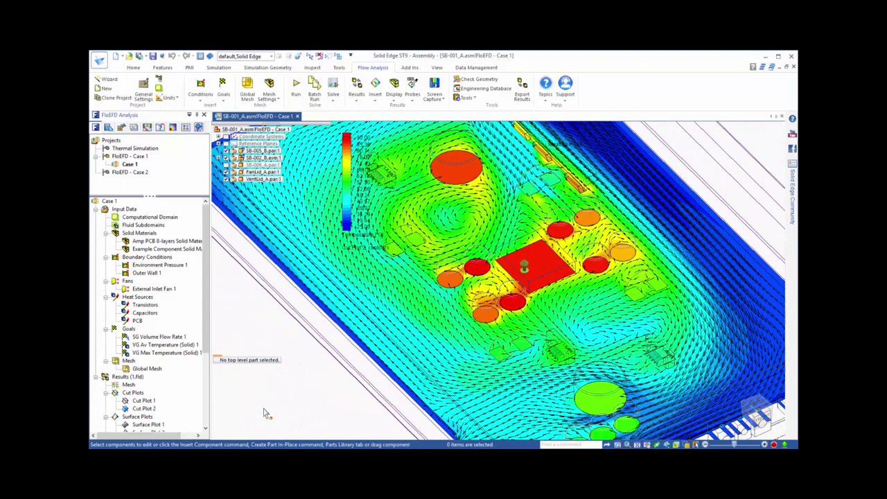
key(ctrl+f)
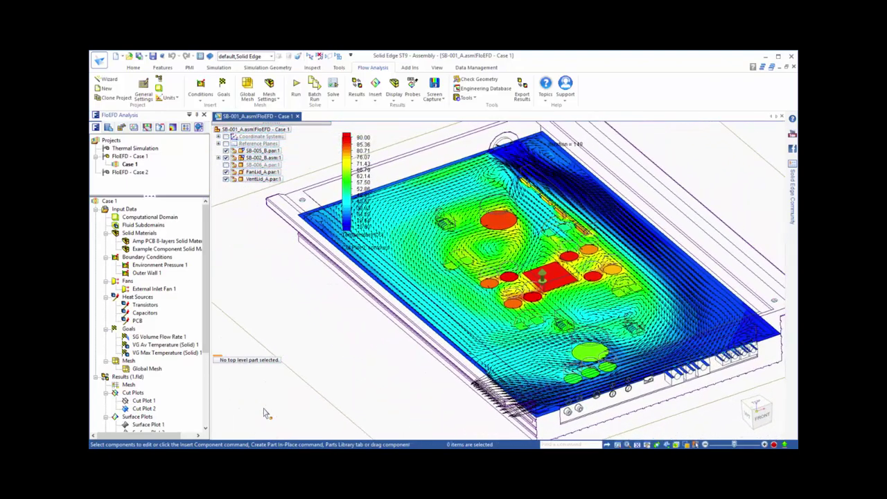
Hide Cut Plot 2 and display Surface Plot 1 on the model.
right_click(145, 408)
click(165, 314)
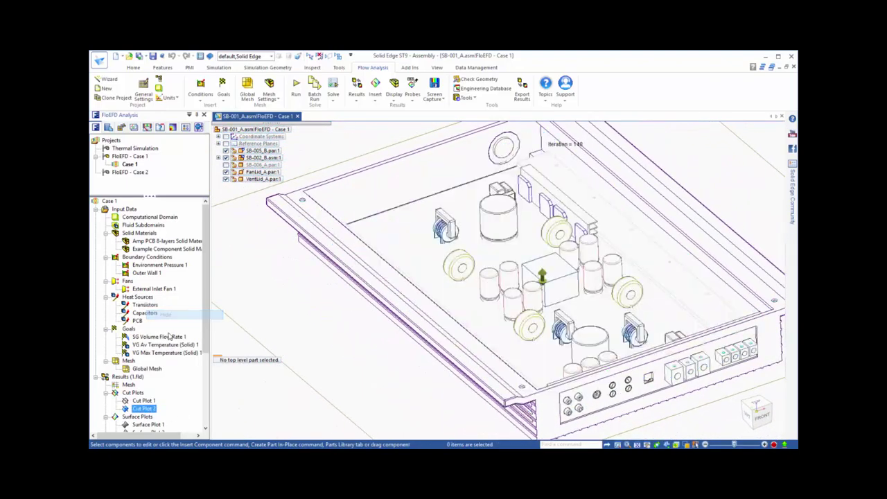
click(149, 424)
right_click(156, 425)
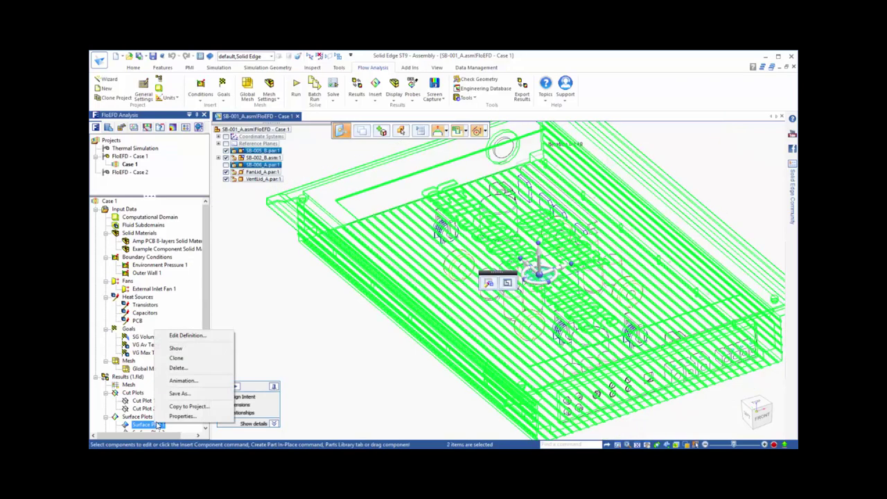
click(176, 348)
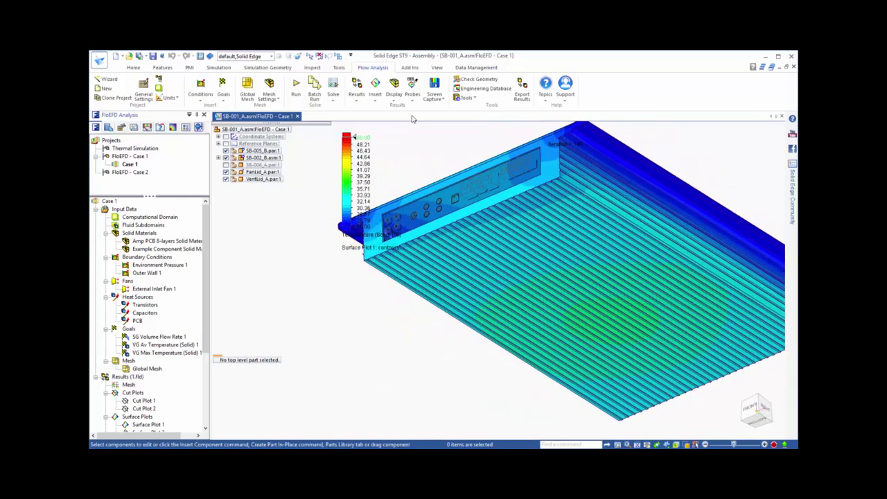
Probe the finned enclosure underside, reading 34.67 °C.
click(413, 97)
click(426, 110)
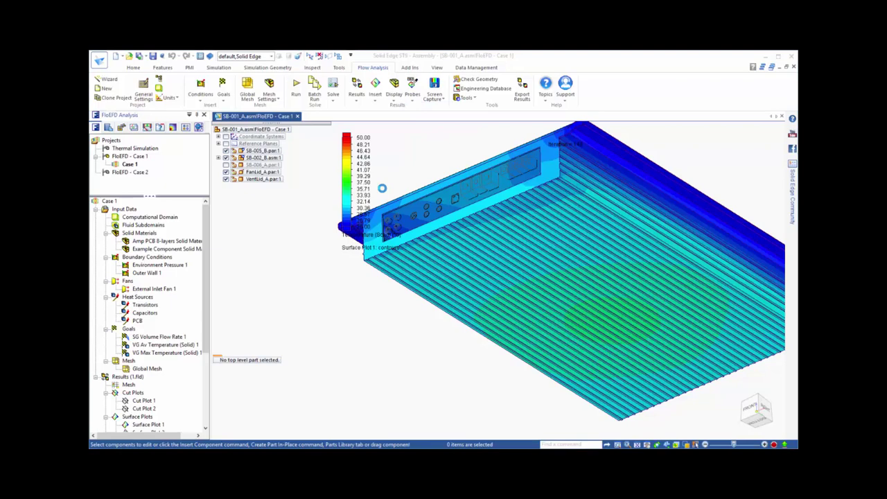
click(600, 323)
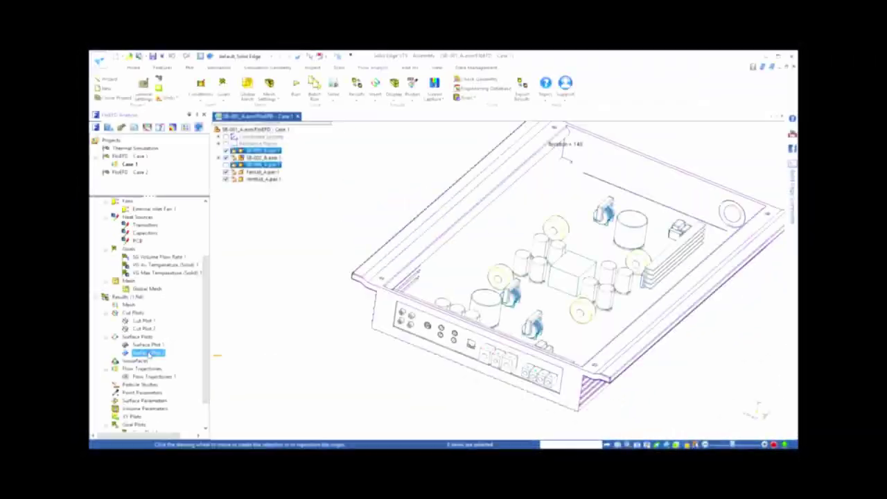
Display Surface Plot 2 on the model and clear the selection.
right_click(149, 354)
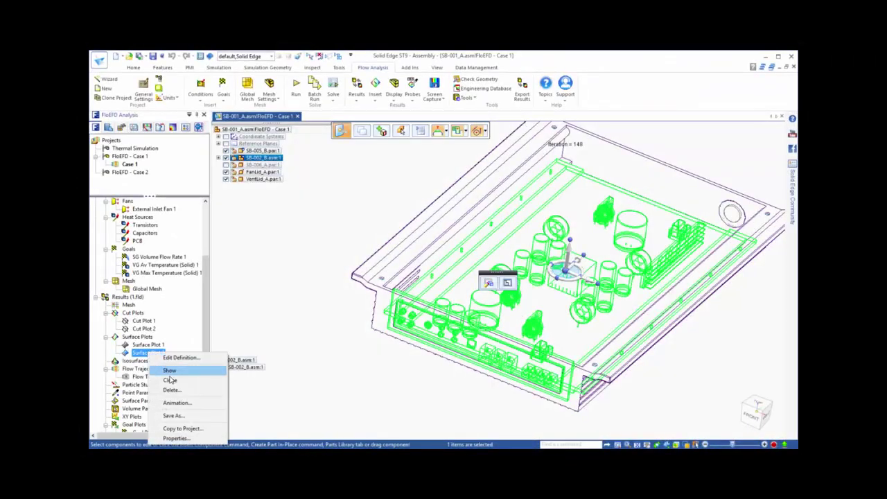
click(173, 369)
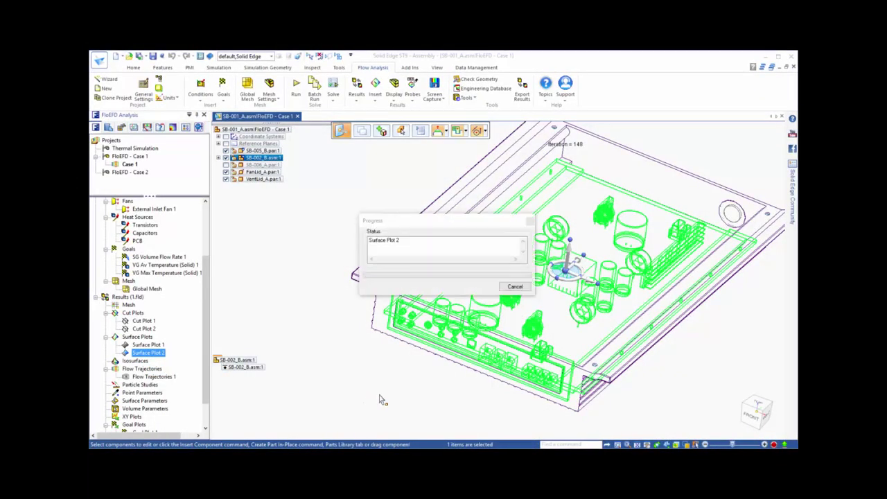
click(380, 400)
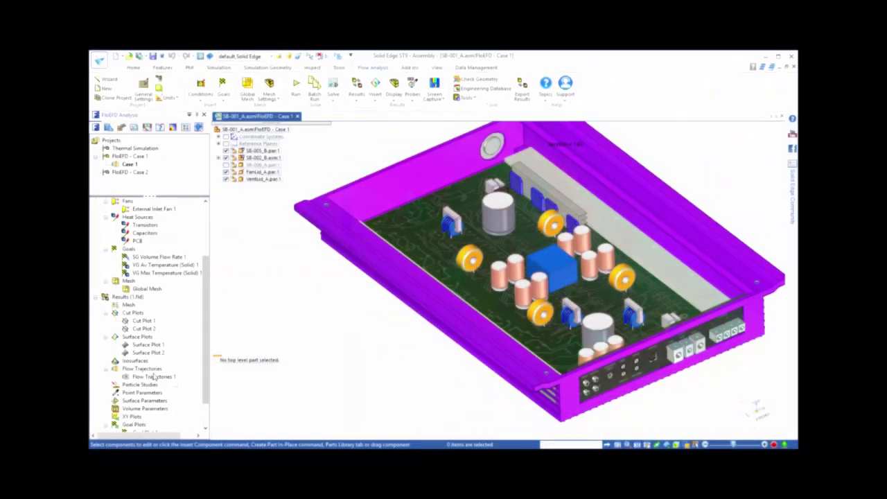
Play the Flow Trajectories 1 animation and deselect to watch it.
click(154, 377)
right_click(164, 383)
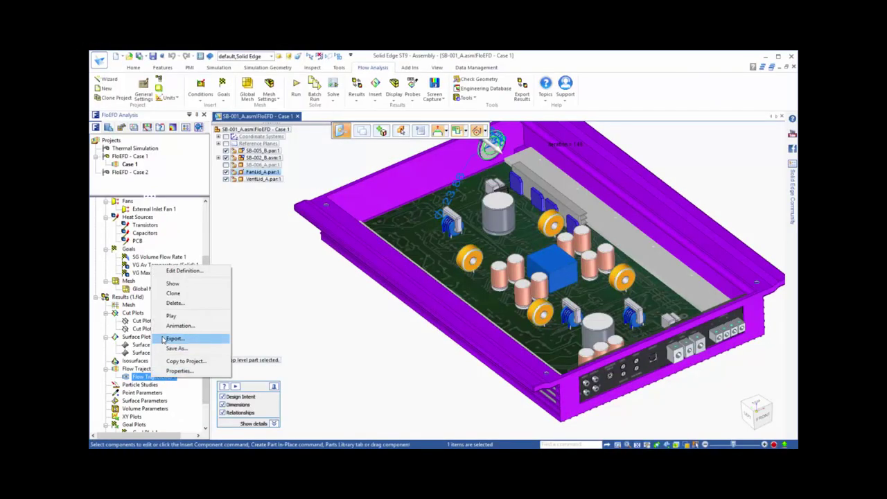
click(178, 317)
click(371, 365)
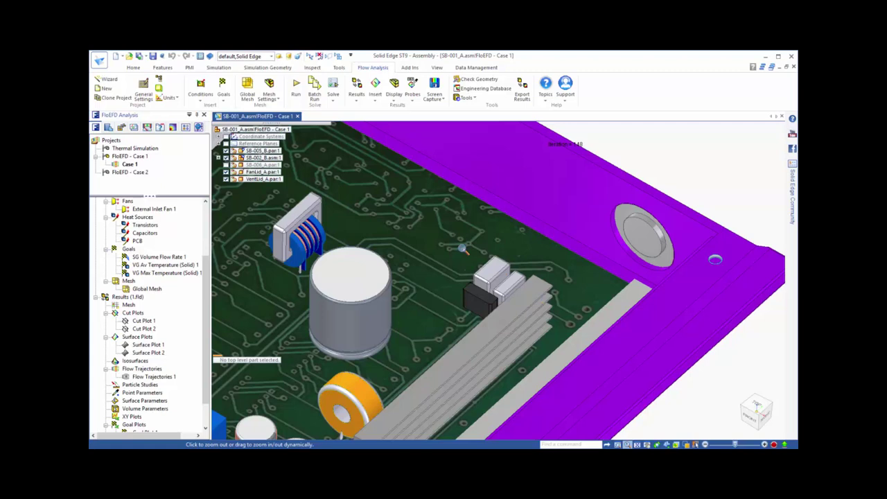
Activate FloEFD - Case 2 and clone Case 1 as 'Case 2' attached to that configuration.
key(Escape)
double_click(140, 173)
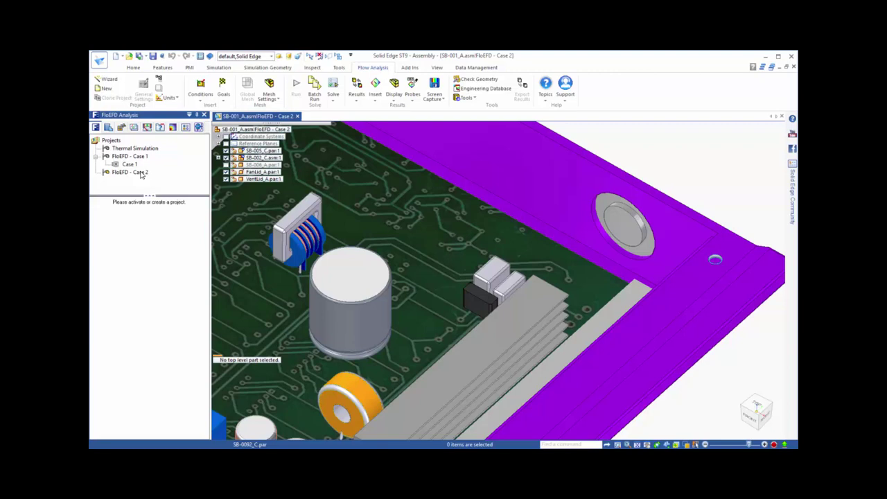
right_click(130, 165)
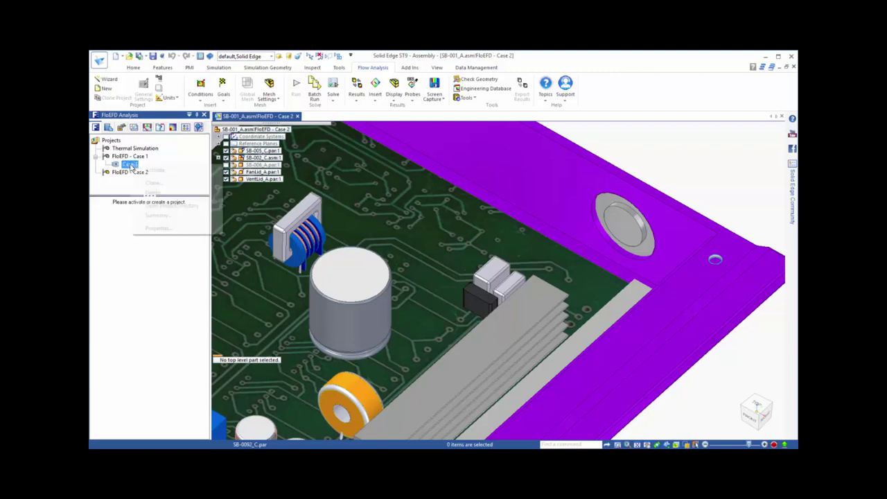
click(133, 182)
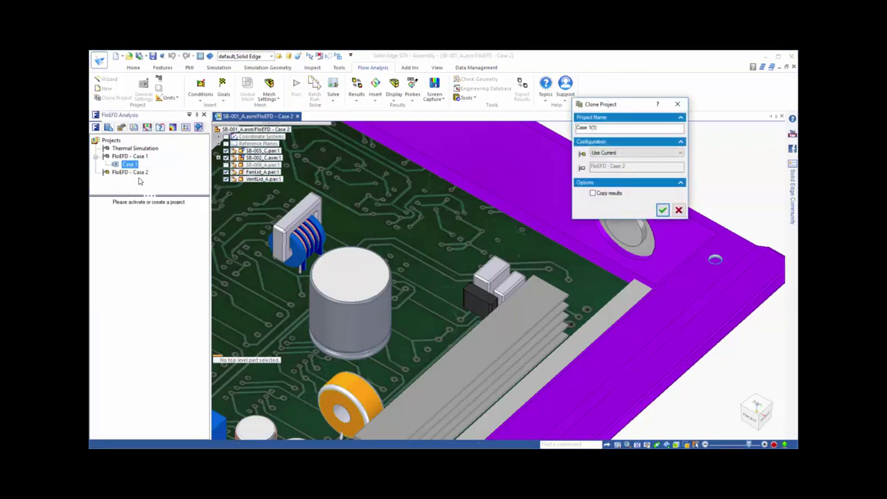
drag(598, 127, 591, 127)
text(2)
click(643, 154)
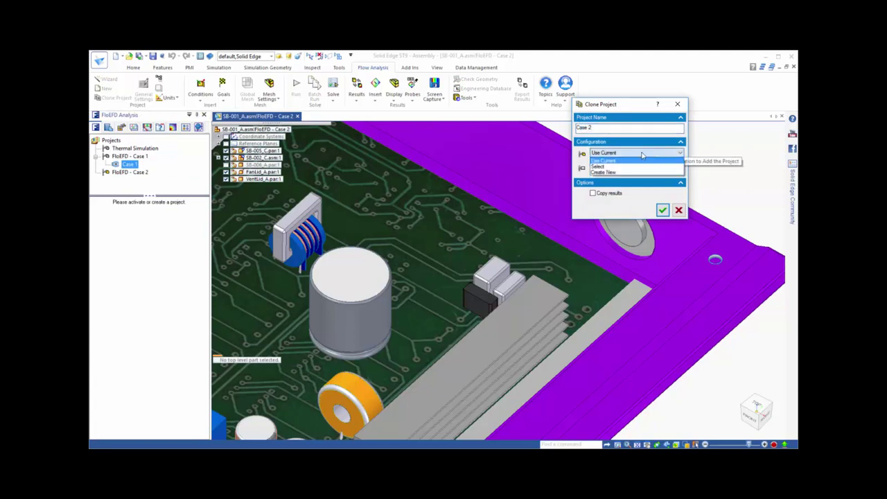
click(600, 167)
click(594, 190)
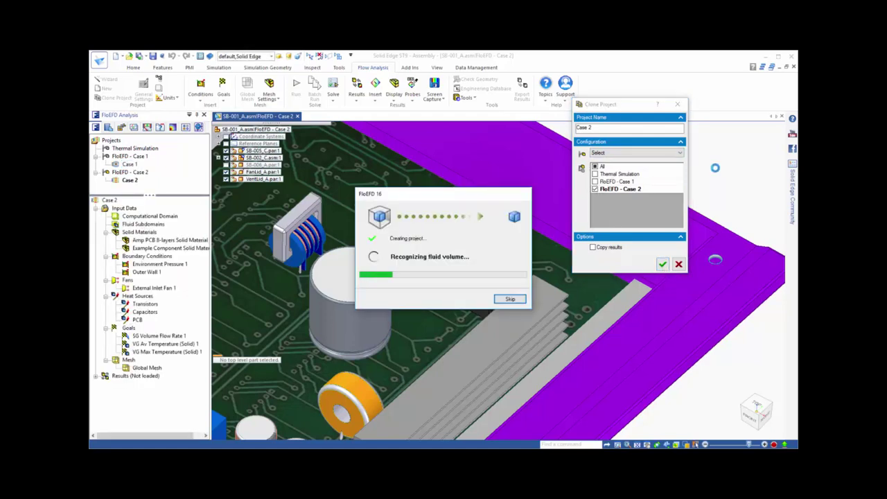
click(295, 86)
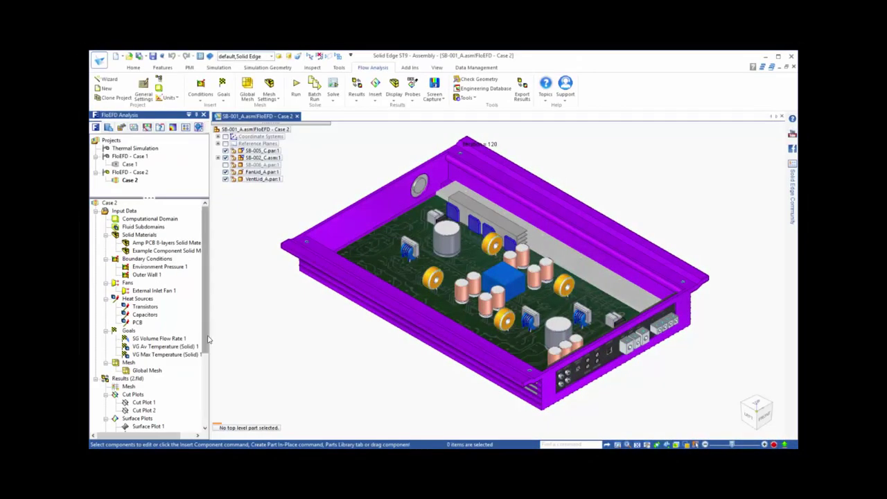
Switch to Visible Edges and briefly view Case 2's Cut Plot 2 isometrically before hiding it.
drag(206, 341, 207, 407)
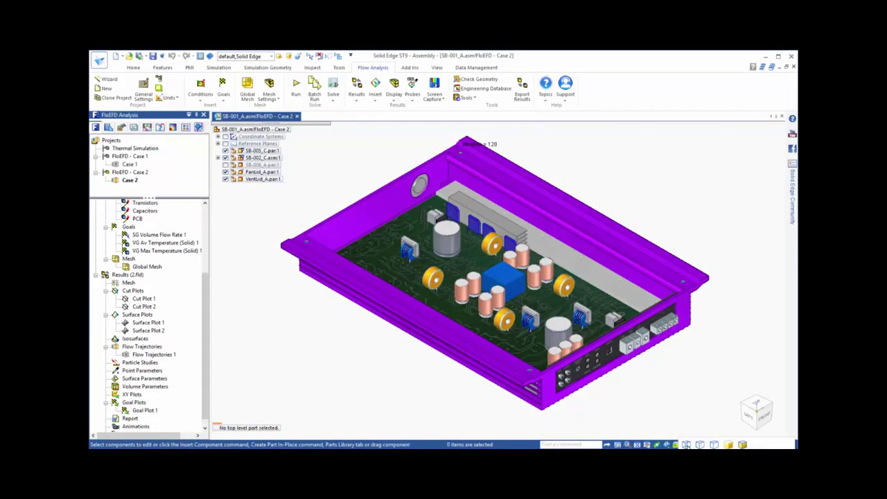
click(727, 444)
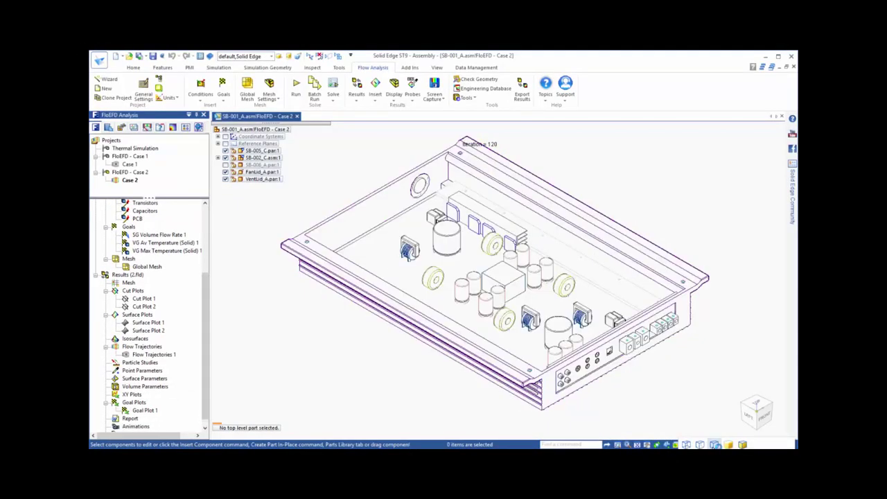
right_click(145, 307)
click(155, 327)
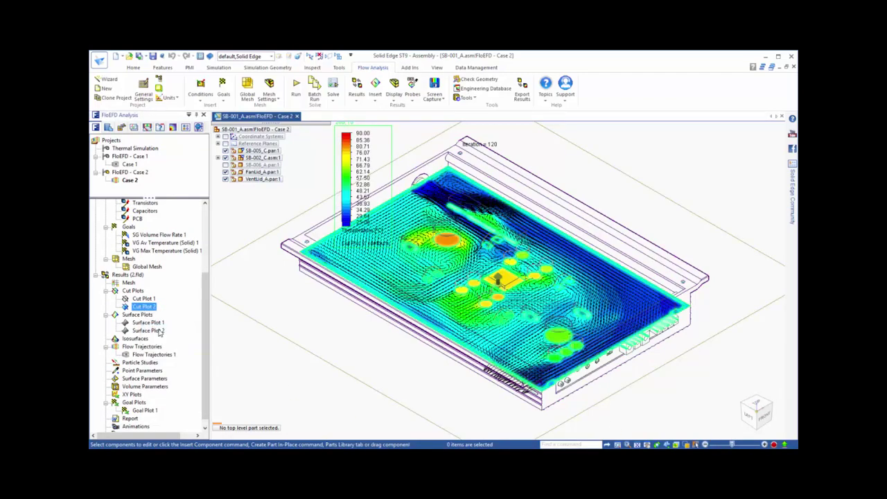
middle_drag(283, 338, 315, 337)
scroll(316, 338, up, 2)
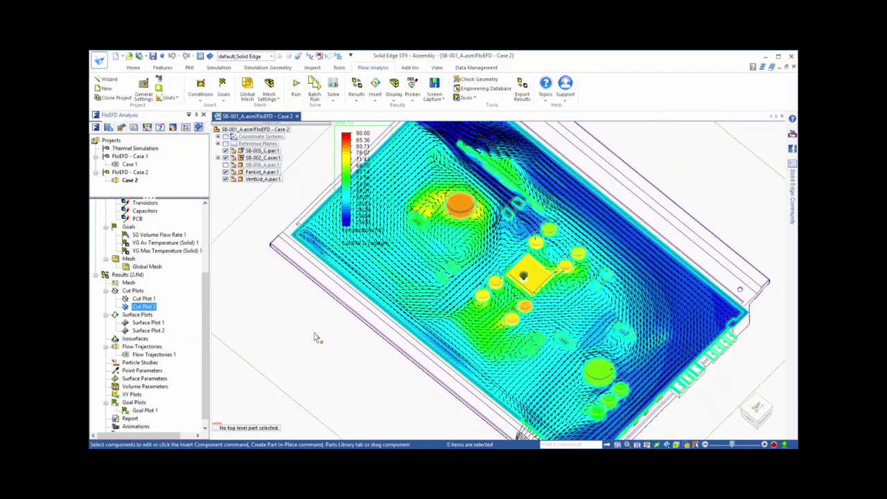
key(ctrl+i)
right_click(149, 309)
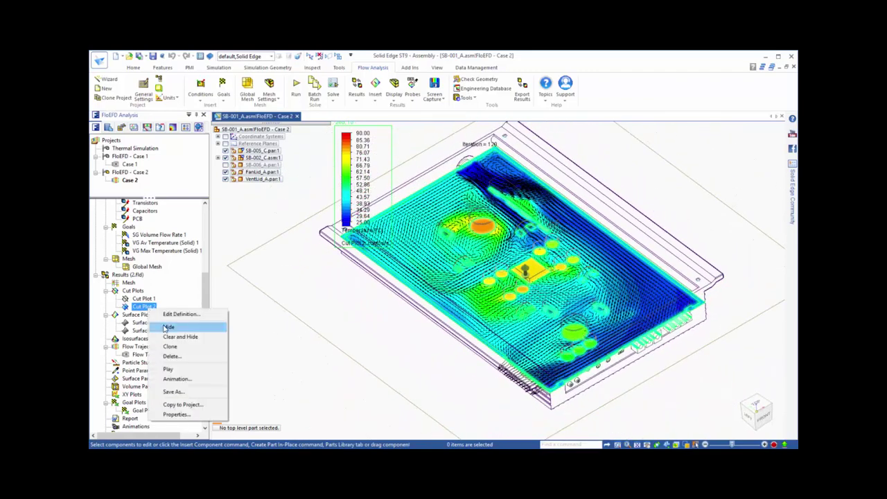
click(168, 328)
Show Case 2's Surface Plot 2 temperature contours (25–90 °C) on the board.
click(147, 332)
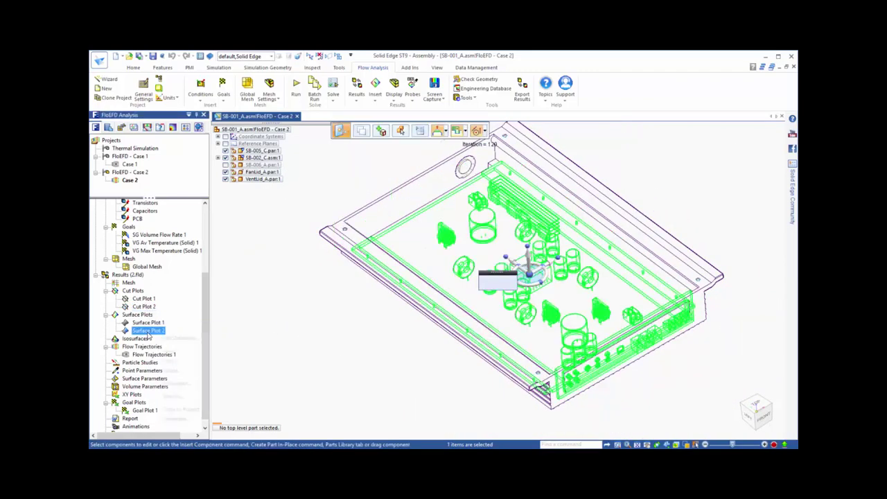
right_click(148, 332)
click(179, 351)
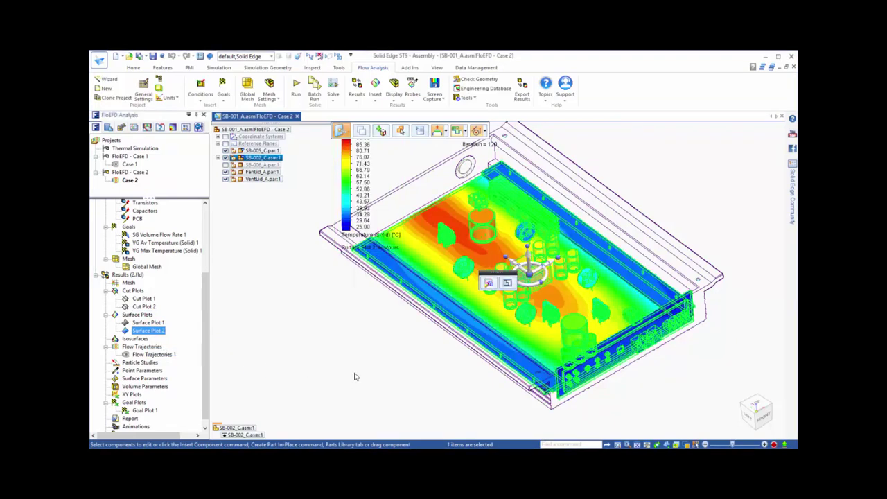
click(354, 376)
scroll(354, 377, up, 3)
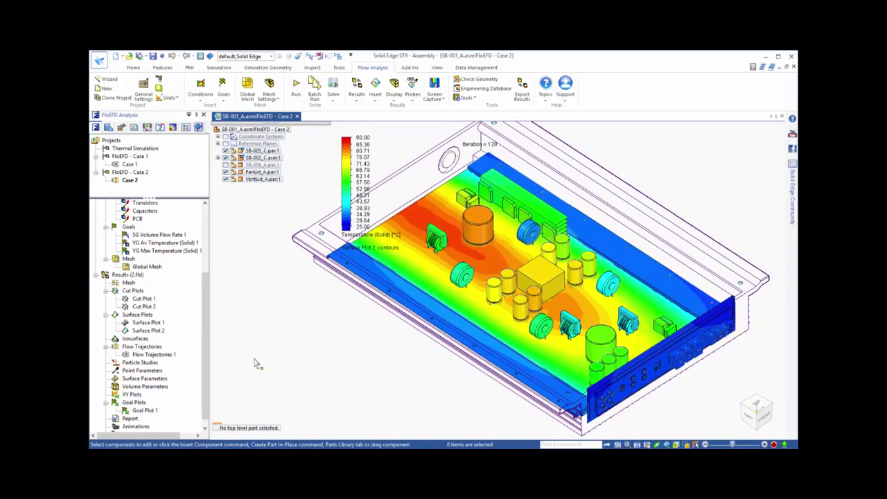
Compare Case 2 and Case 1 results and enlarge the side-by-side temperature images.
right_click(134, 276)
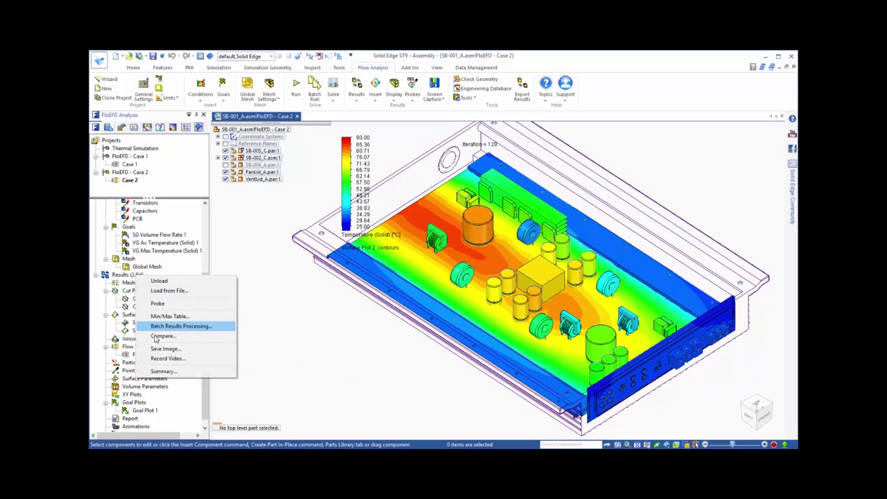
click(162, 336)
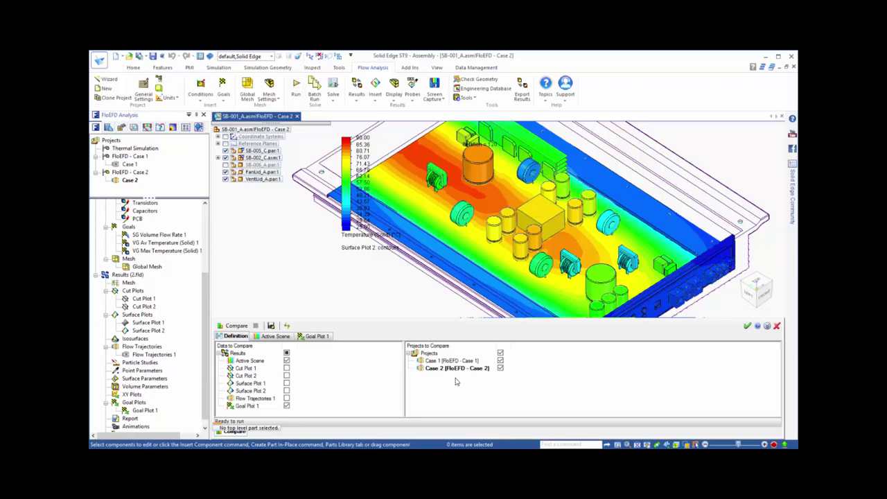
click(274, 336)
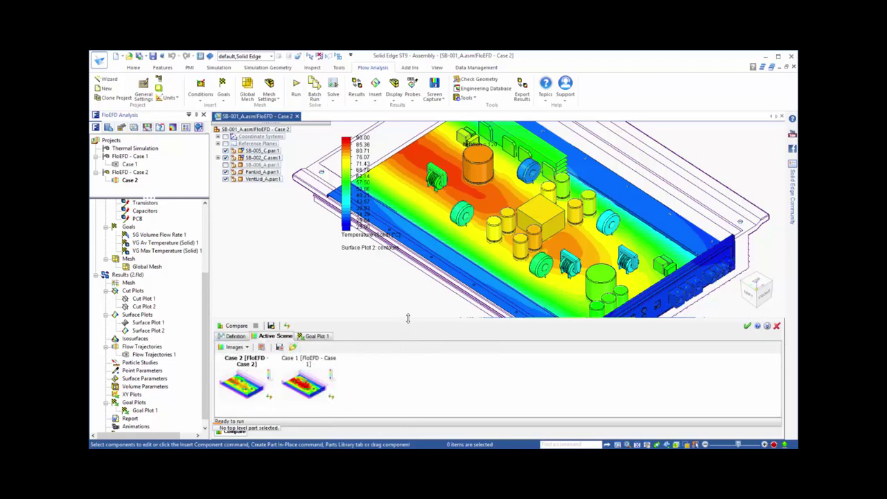
drag(409, 312, 413, 121)
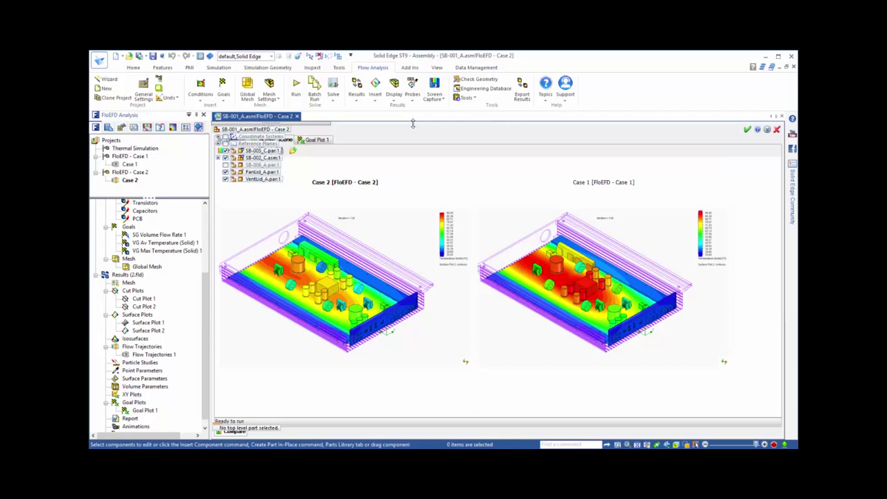
Show the goal comparison table: Case 2 averages 60.40 °C versus Case 1's 76.22 °C.
drag(413, 123, 400, 192)
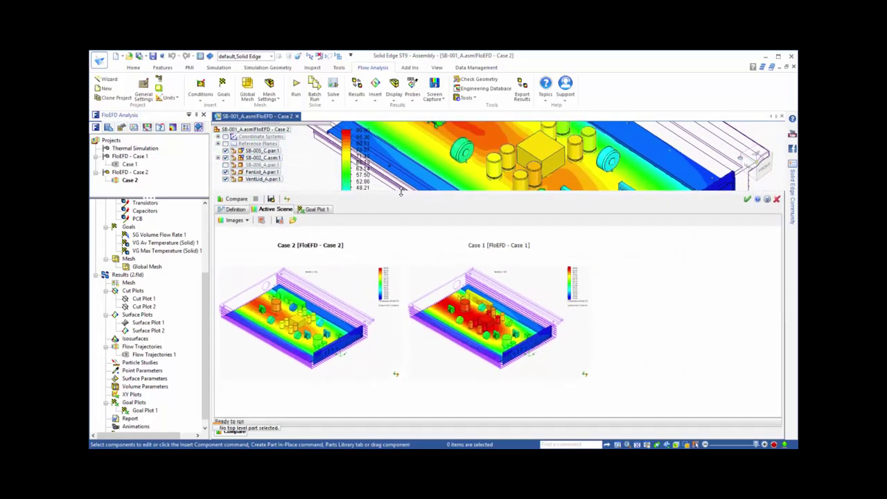
click(314, 209)
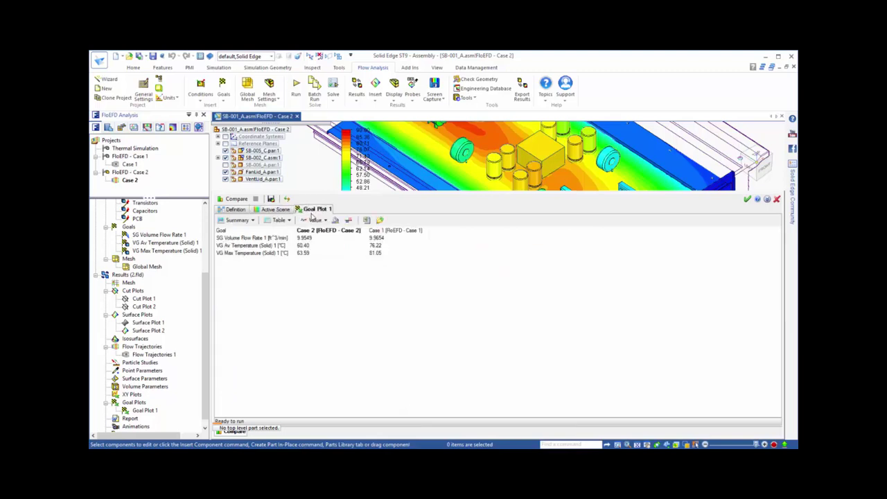